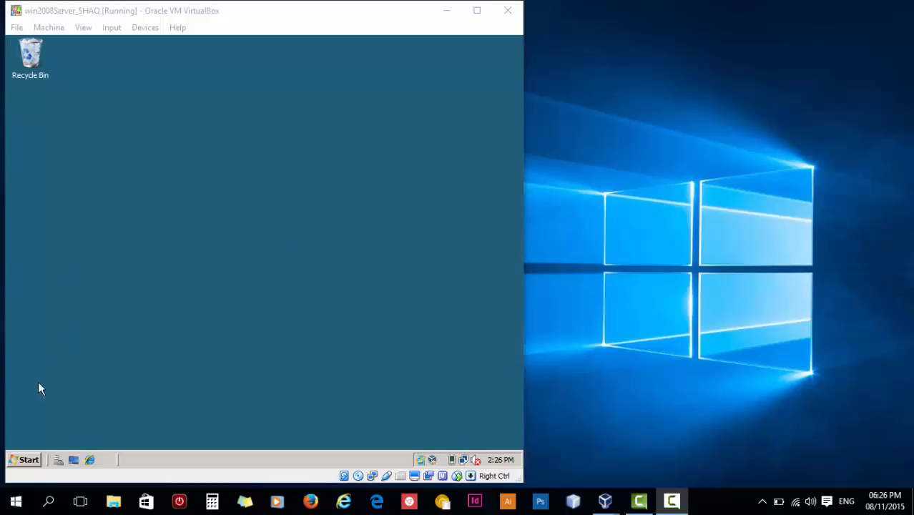
# - Open the Start menu inside the Windows Server 2008 virtual machine
pyautogui.click(34, 460)
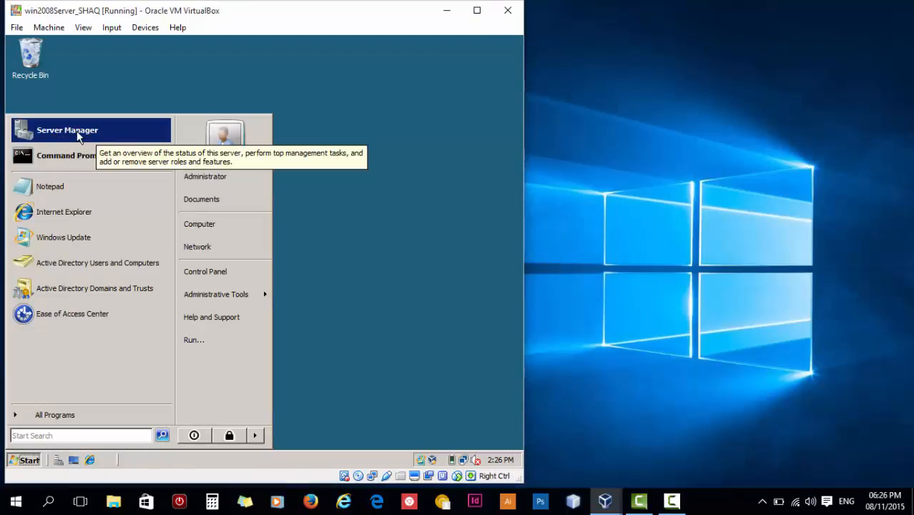
# - Open Server Manager from Administrative Tools and launch Add Roles from the Roles node
pyautogui.moveTo(249, 301)
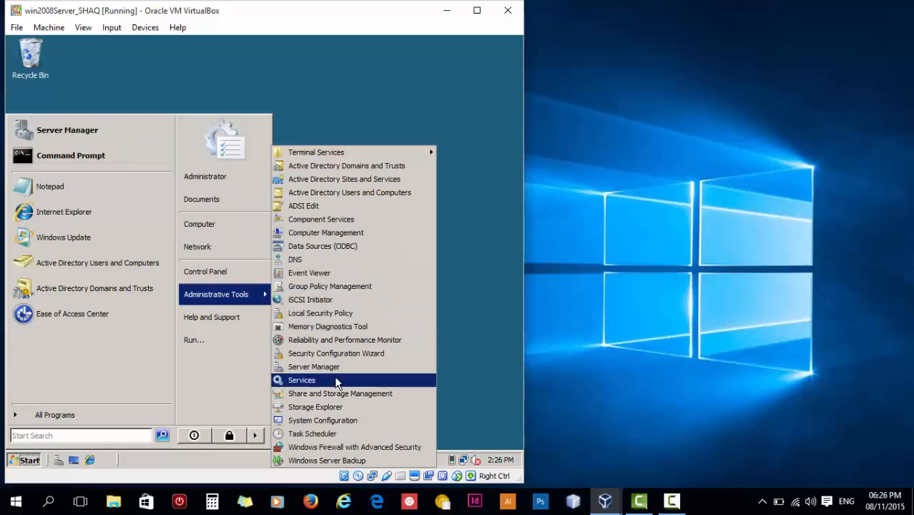
pyautogui.click(304, 368)
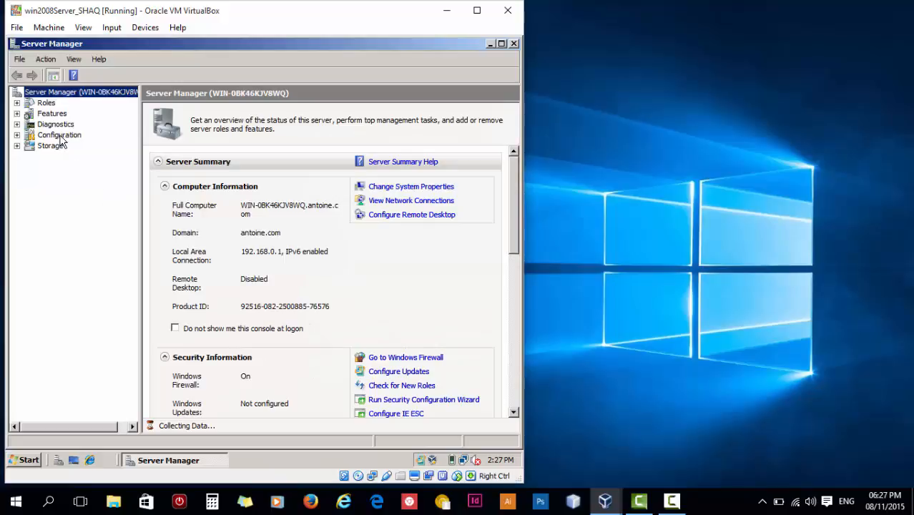
pyautogui.click(44, 104)
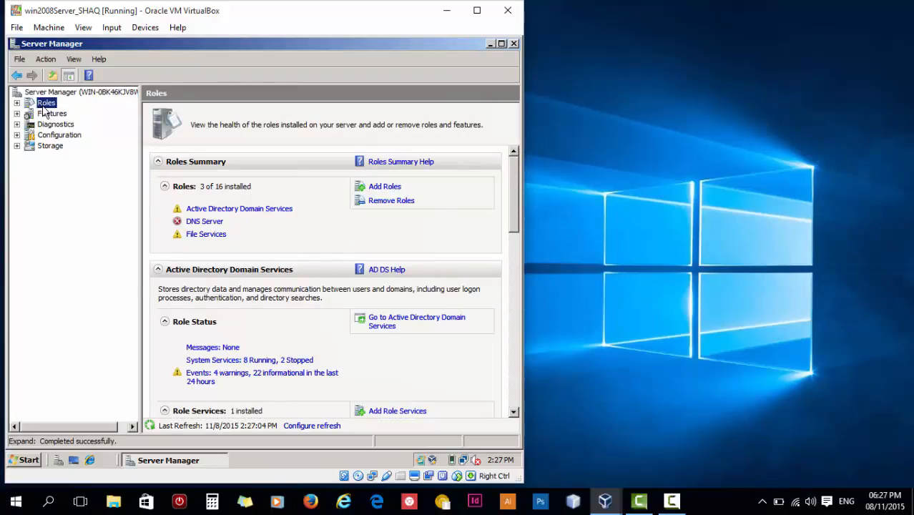
pyautogui.click(386, 187)
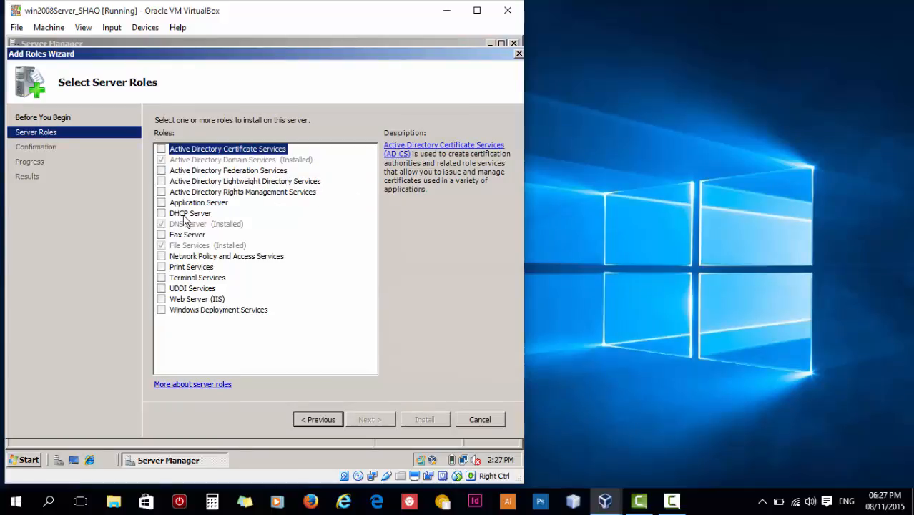
# - Select the DHCP Server role, pass the introduction, and keep the 192.168.0.1 network binding
pyautogui.click(162, 213)
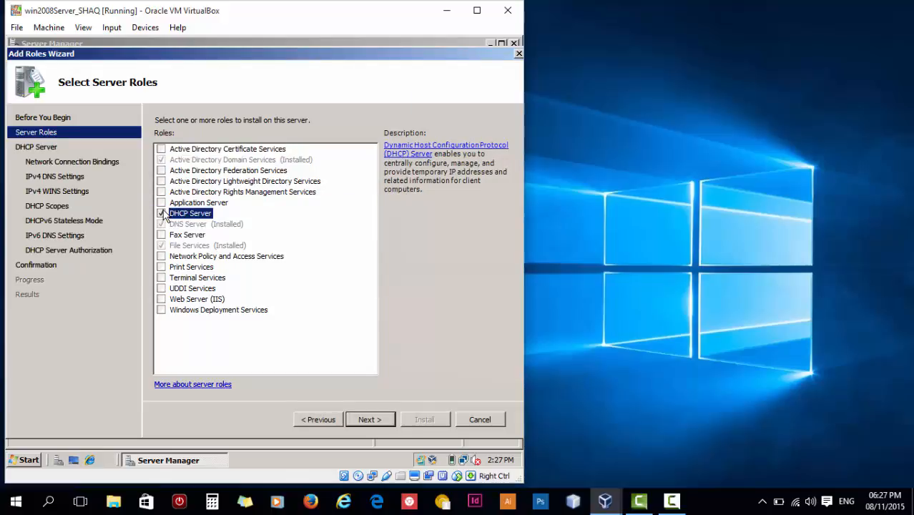
pyautogui.click(382, 420)
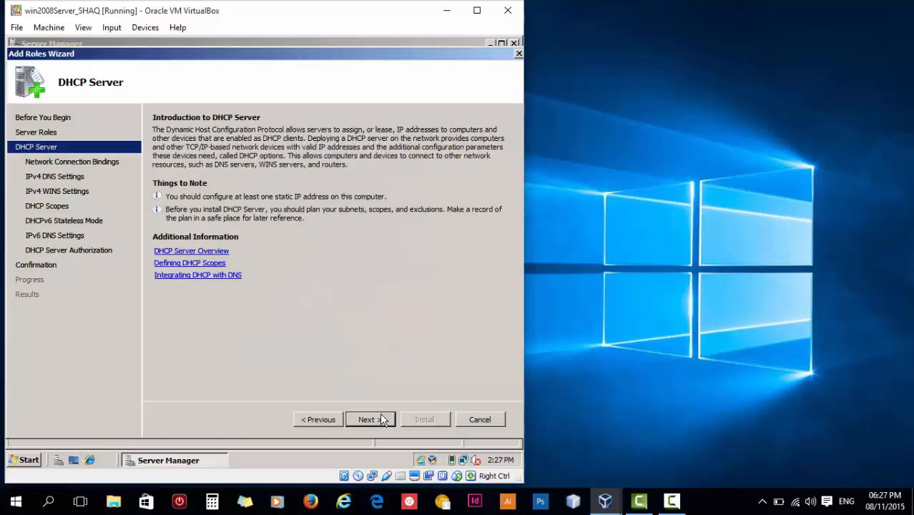
pyautogui.click(381, 420)
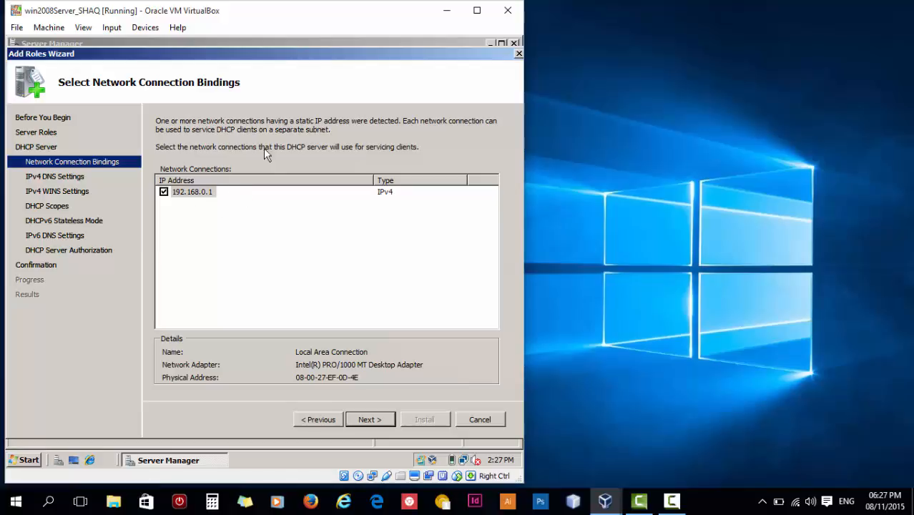
pyautogui.click(379, 420)
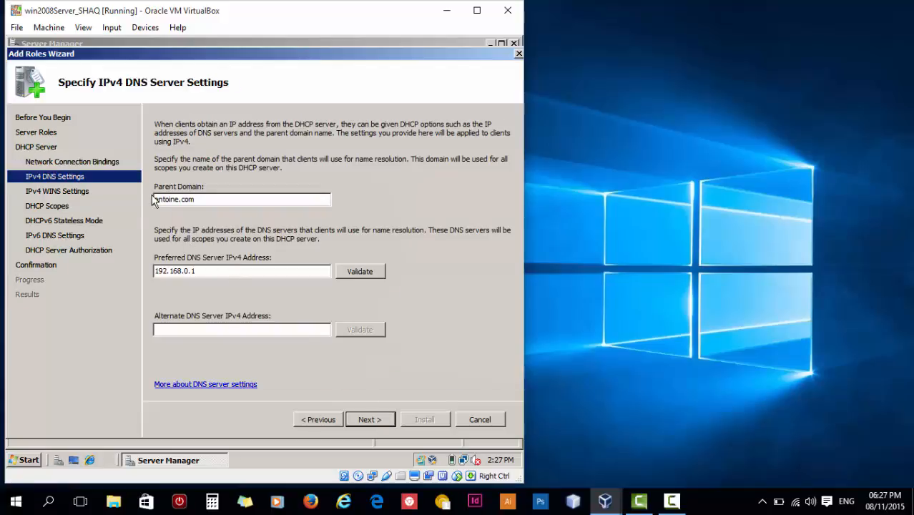
# - Check parent domain antoine.com and validate preferred DNS server 192.168.0.1
pyautogui.moveTo(154, 200); pyautogui.dragTo(205, 206)
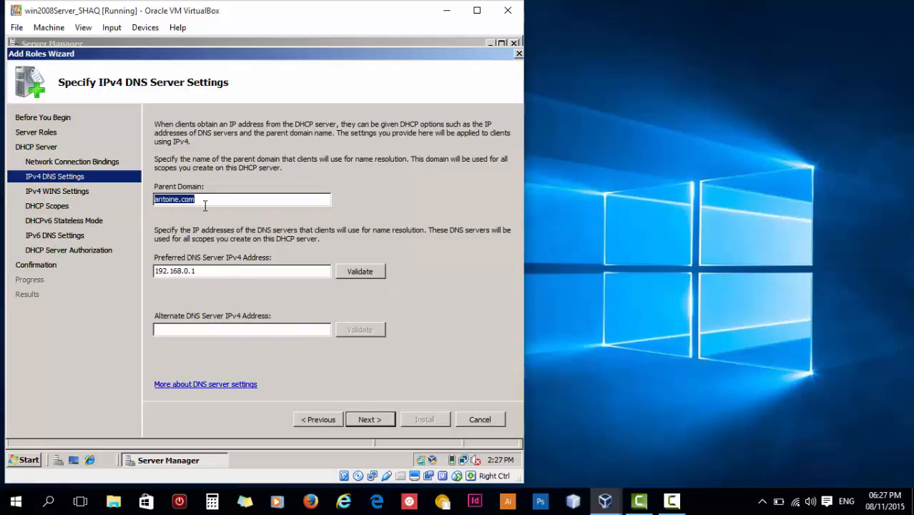
pyautogui.click(219, 200)
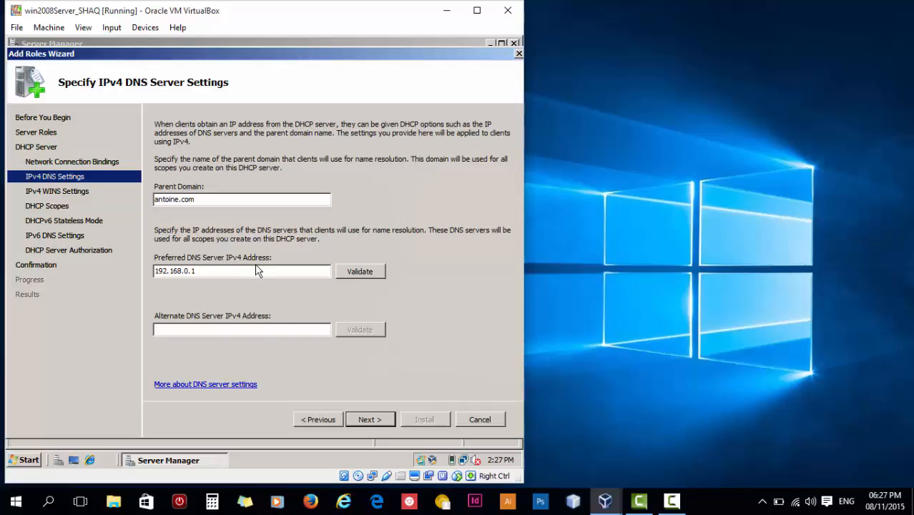
pyautogui.click(355, 273)
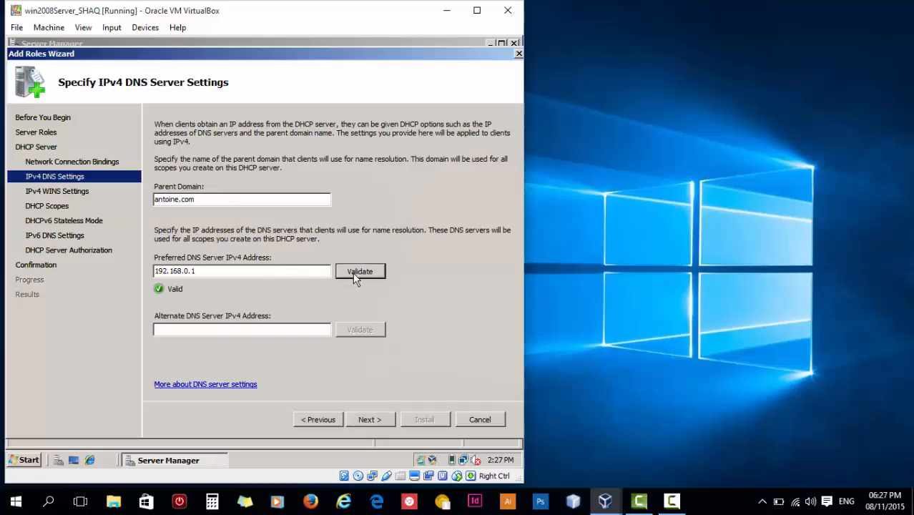
pyautogui.moveTo(235, 273); pyautogui.dragTo(141, 273)
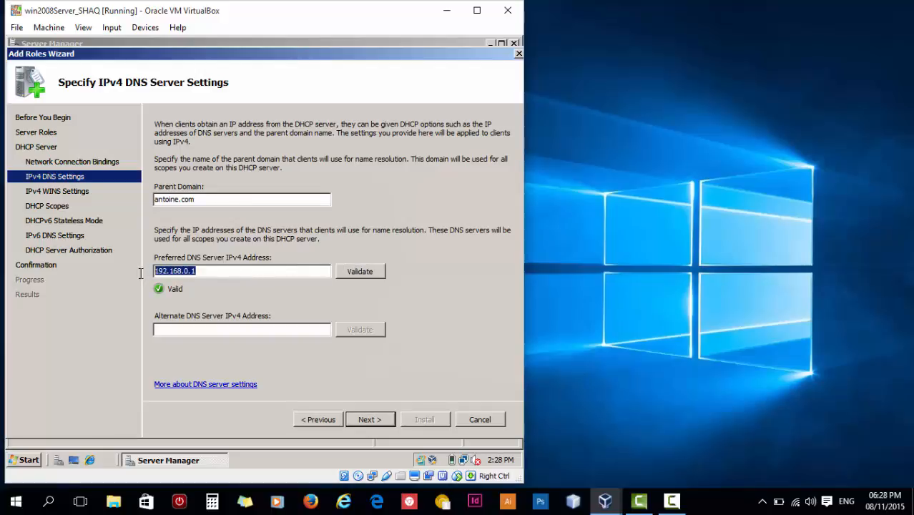
pyautogui.click(200, 272)
# - Run ipconfig and ipconfig /all in an administrator Command Prompt to check the server's 192.168.0.1 address
pyautogui.click(32, 461)
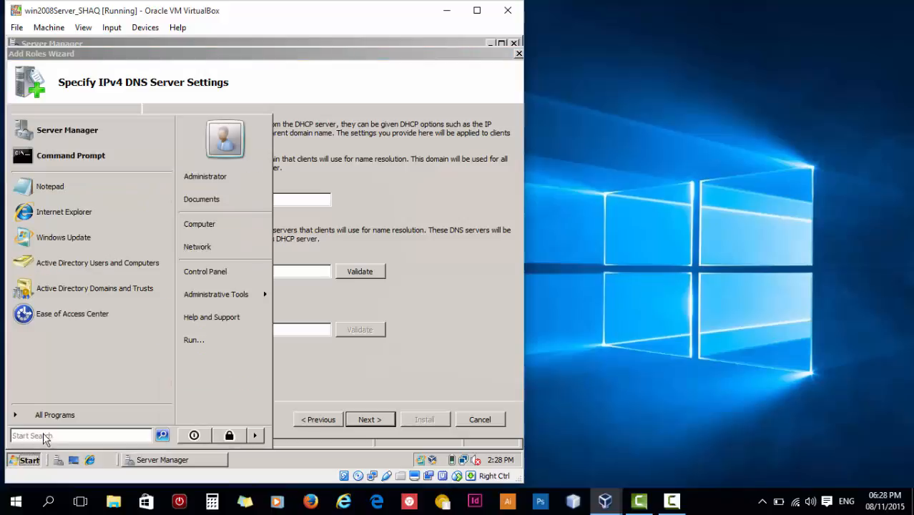
pyautogui.click(61, 156)
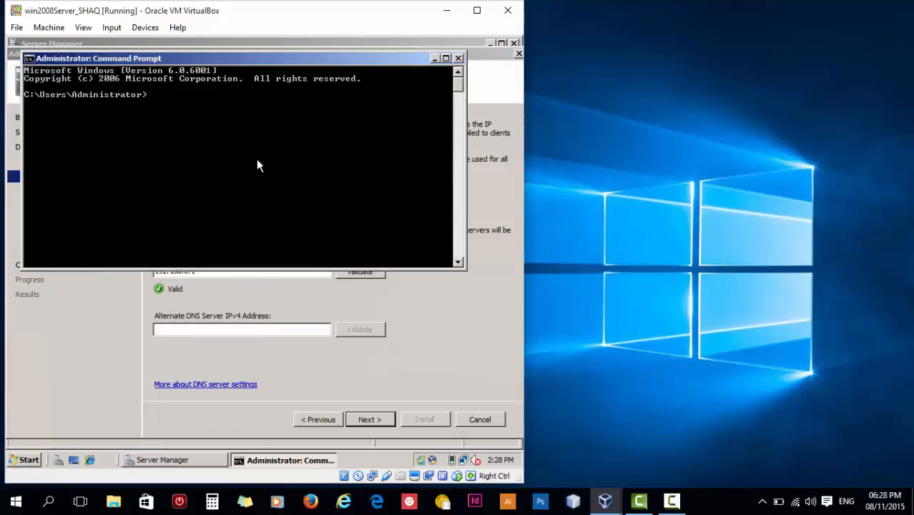
pyautogui.write('ipconfig')
pyautogui.press('Return')
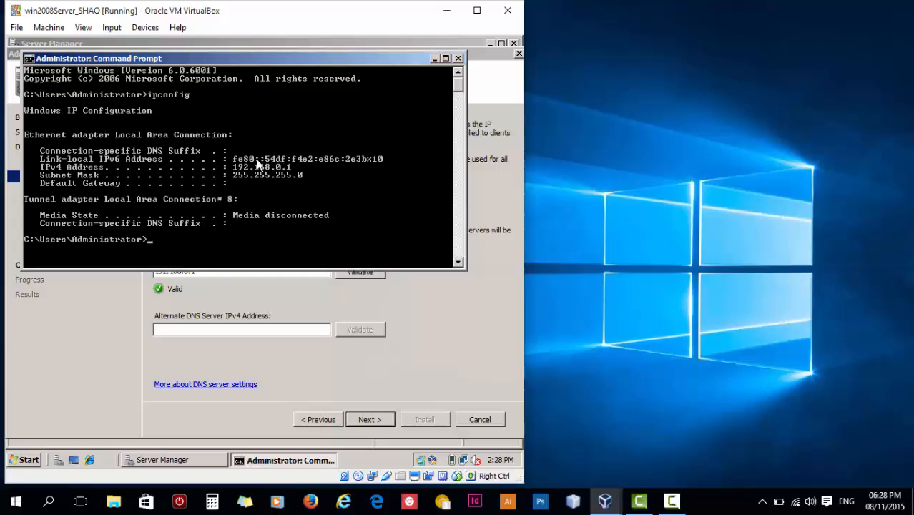
pyautogui.write('ipconfig /all')
pyautogui.press('Return')
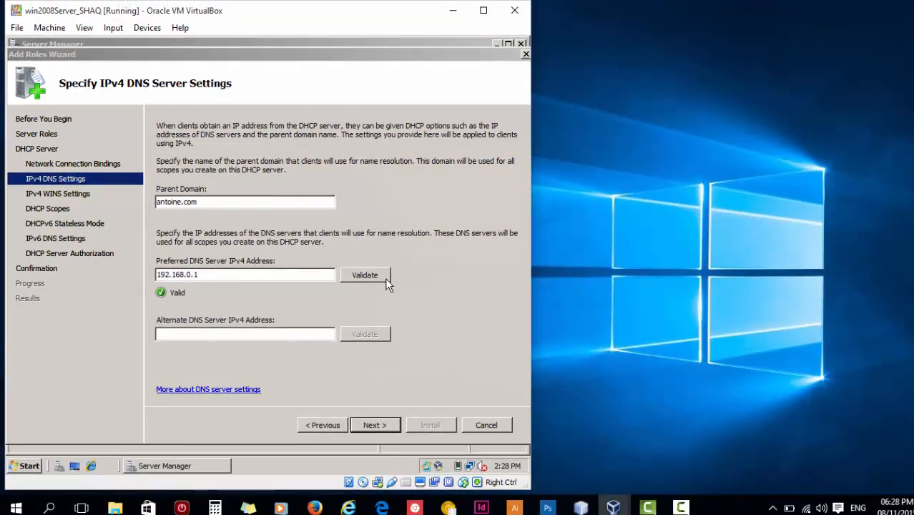
# - Accept the IPv4 DNS settings and keep WINS not required, reaching the DHCP scopes page
pyautogui.click(220, 332)
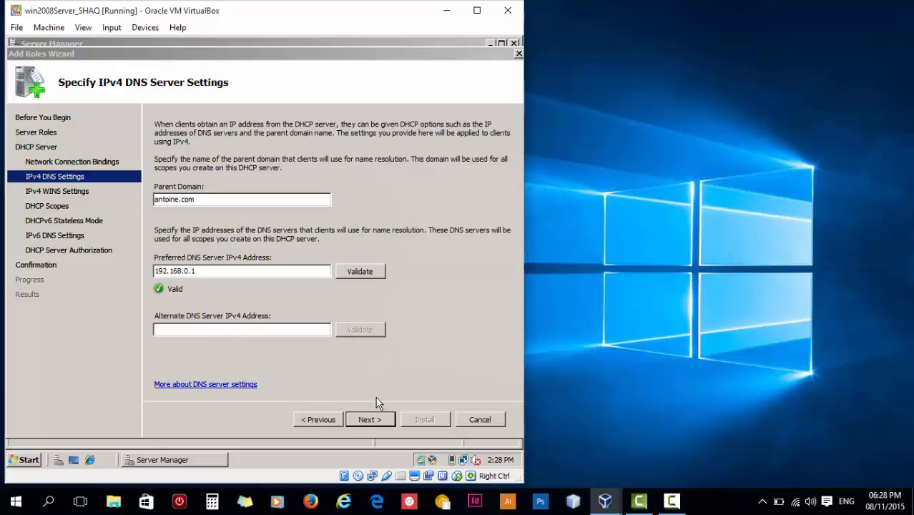
pyautogui.click(370, 419)
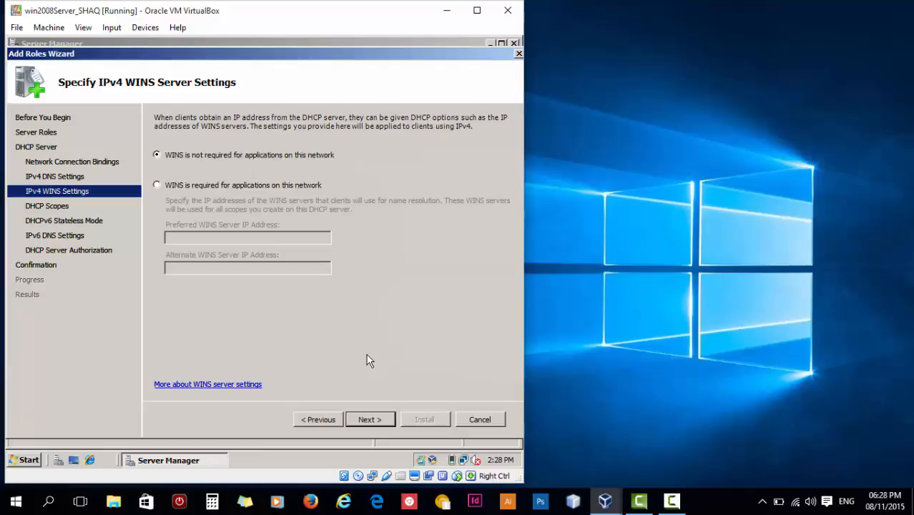
pyautogui.click(370, 420)
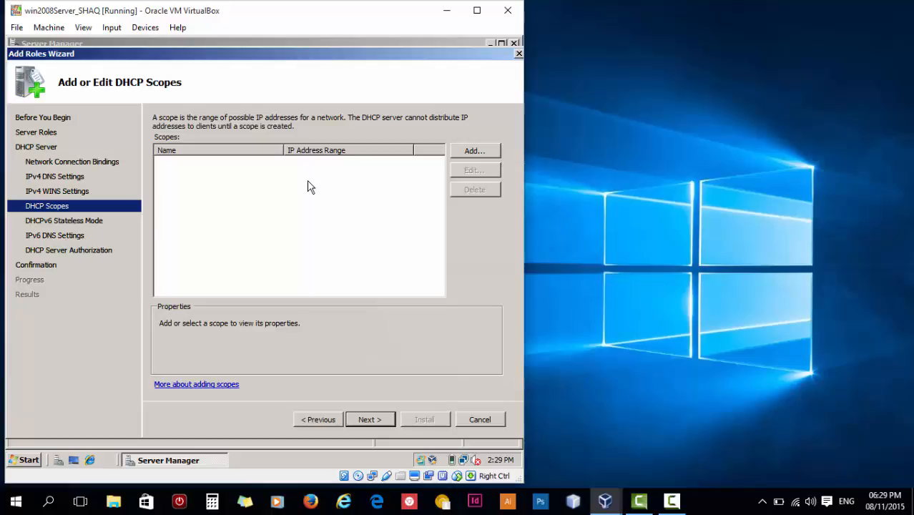
# - Add a new scope named scope1 with range 192.168.0.1 to 192.168.0.254
pyautogui.click(473, 151)
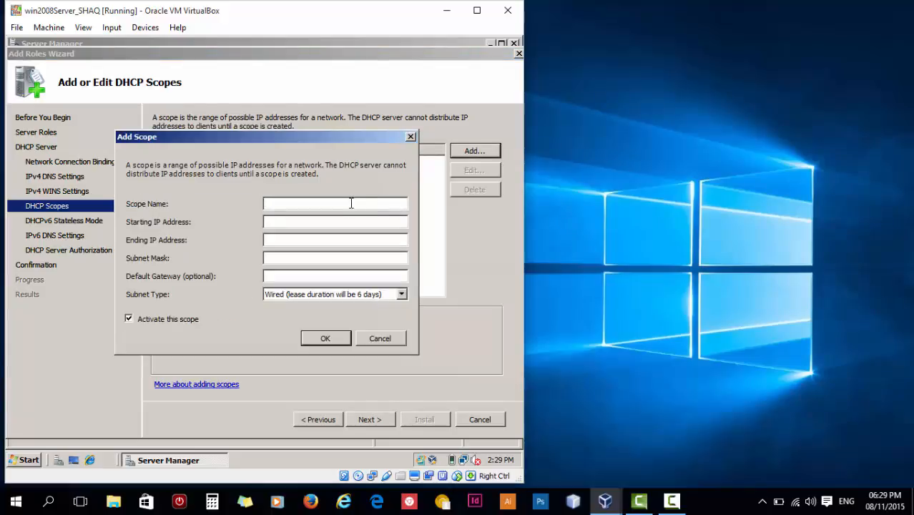
pyautogui.write('scope1')
pyautogui.click(286, 219)
pyautogui.write('192.168.0.1')
pyautogui.press('Tab')
pyautogui.write('192.168')
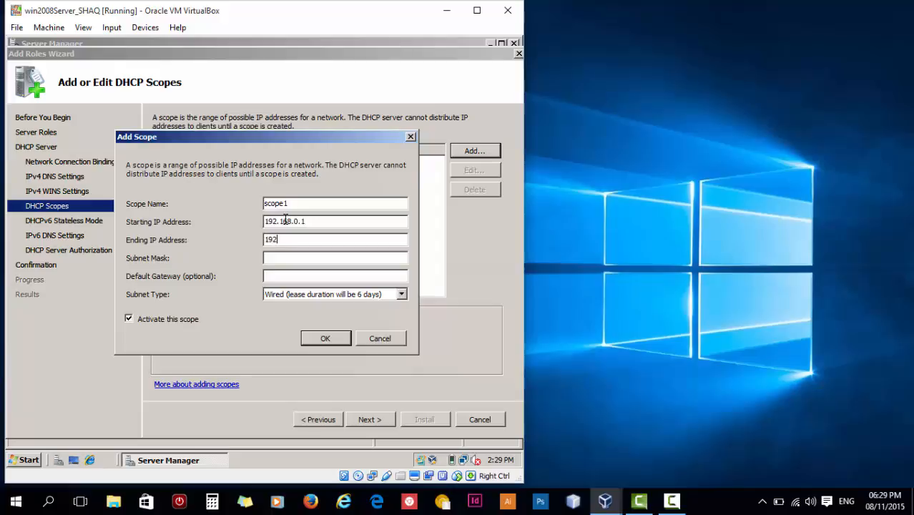
pyautogui.write('.0.254')
# - Give scope1 subnet mask 255.255.255.0 and the Wired subnet type, then confirm it
pyautogui.click(312, 259)
pyautogui.write('55.255.255.')
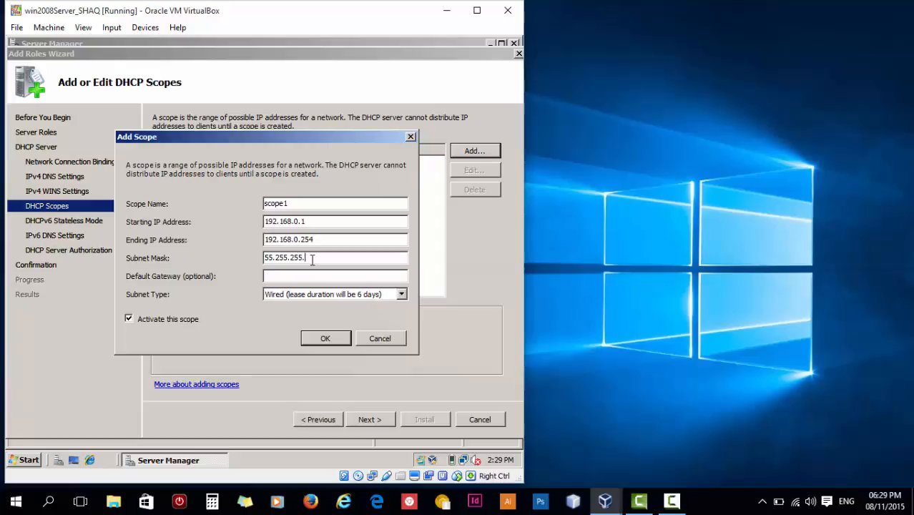
pyautogui.write('0')
pyautogui.click(266, 257)
pyautogui.write('2')
pyautogui.click(402, 295)
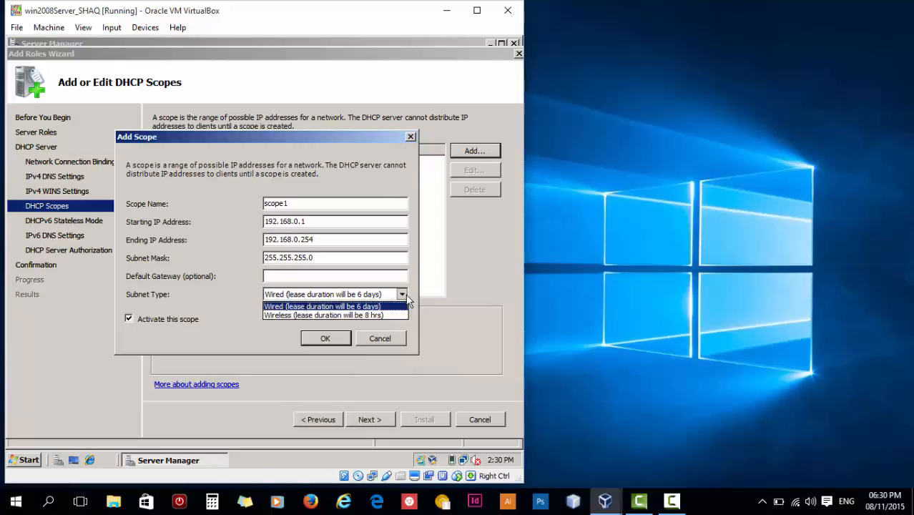
pyautogui.click(403, 294)
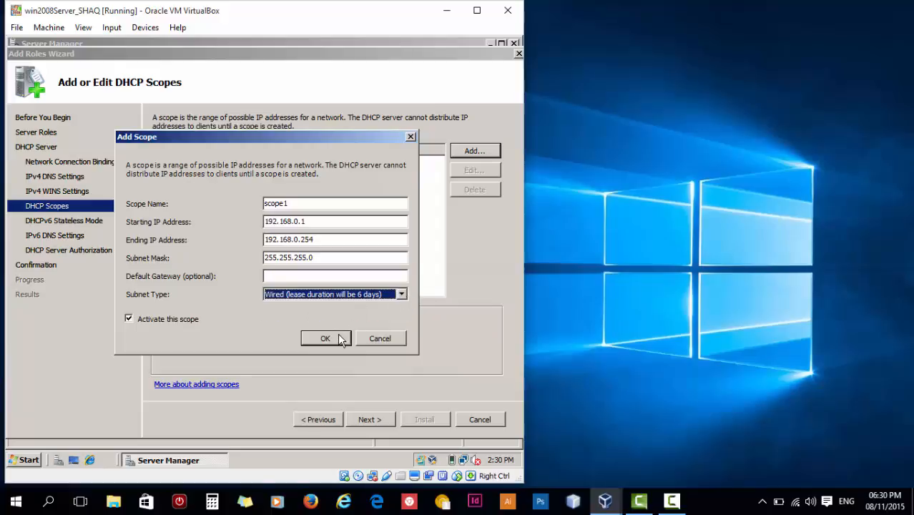
pyautogui.click(341, 337)
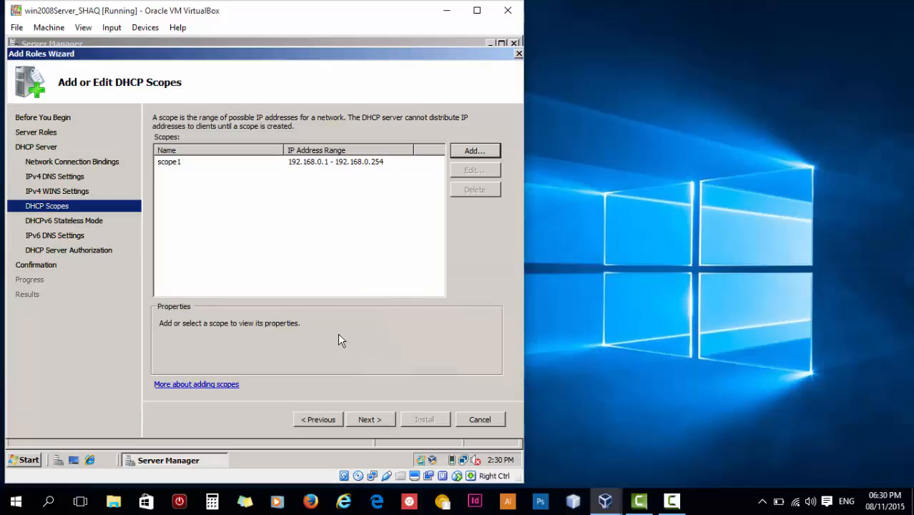
# - Disable DHCPv6 stateless mode and keep authorization with the current credentials
pyautogui.click(370, 419)
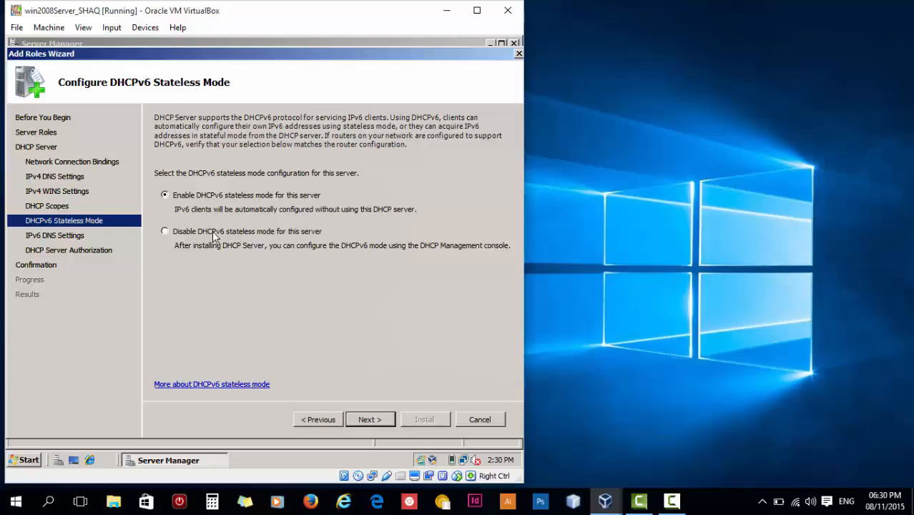
pyautogui.click(214, 237)
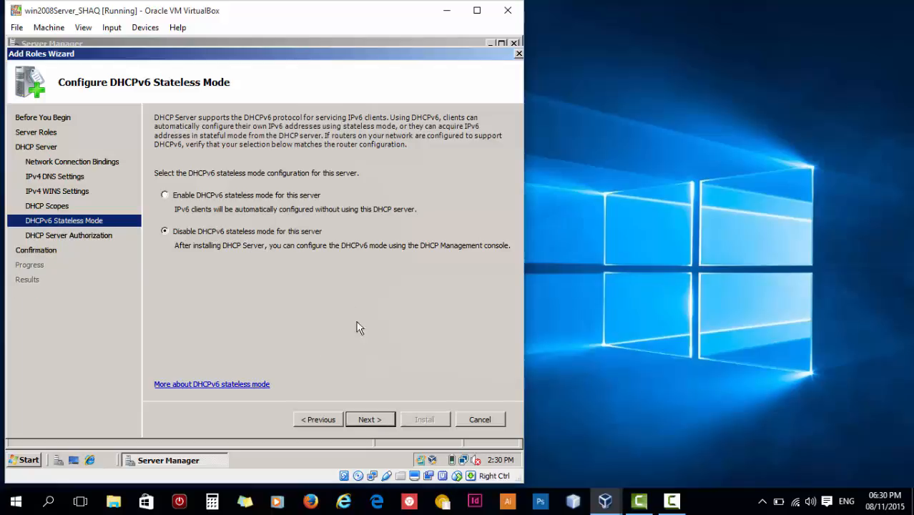
pyautogui.click(391, 422)
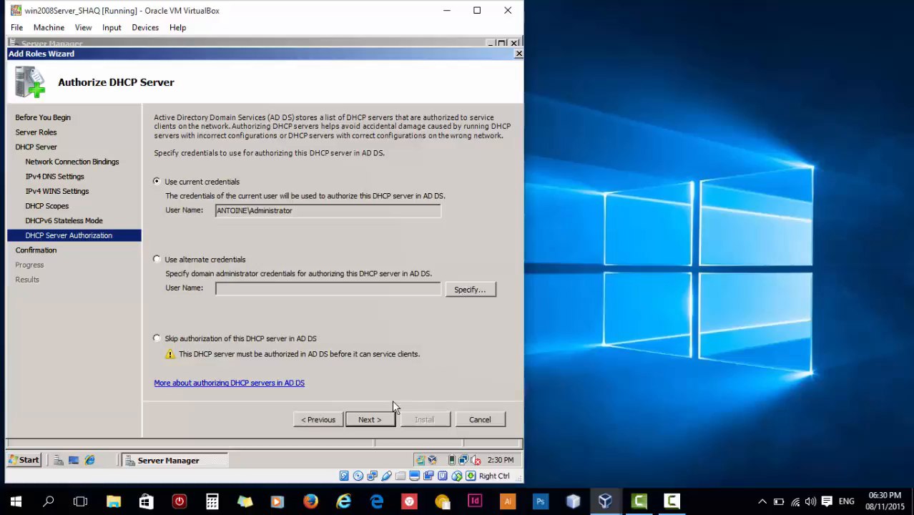
pyautogui.click(386, 418)
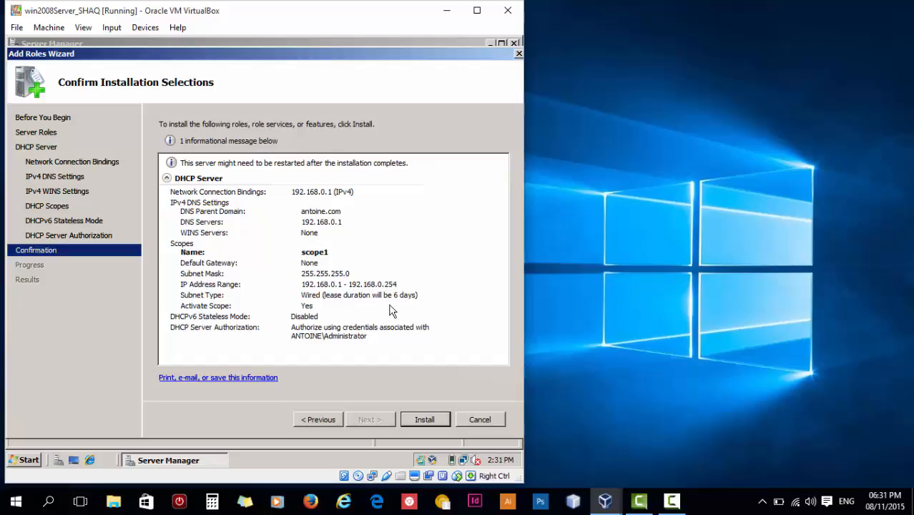
# - Install the DHCP Server role and close the wizard once installation succeeds
pyautogui.click(432, 416)
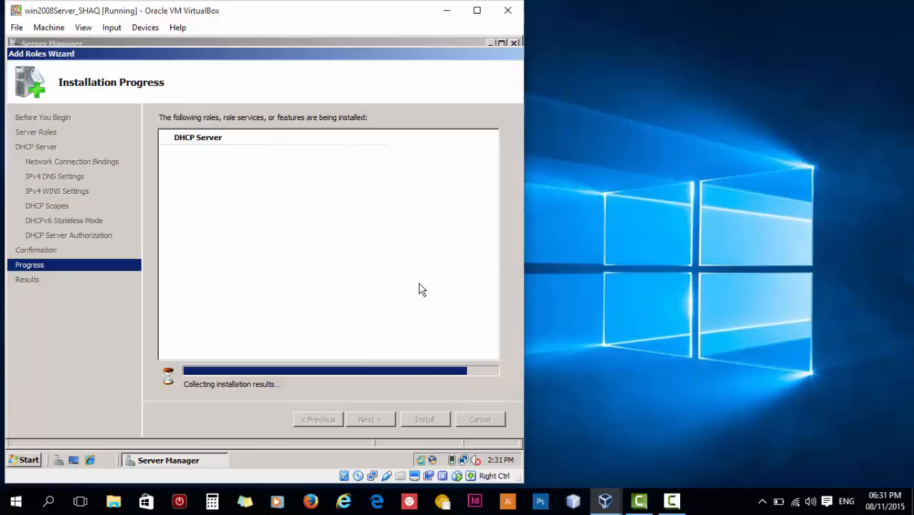
pyautogui.click(724, 509)
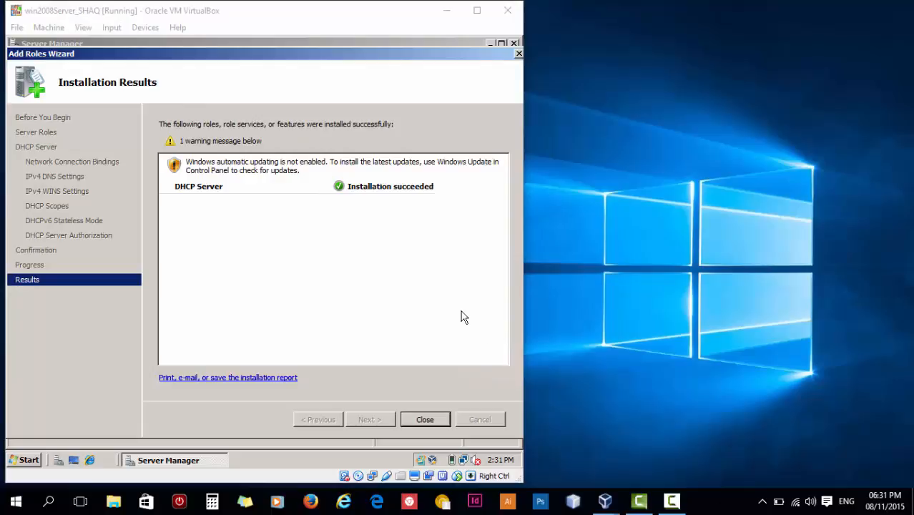
pyautogui.click(396, 277)
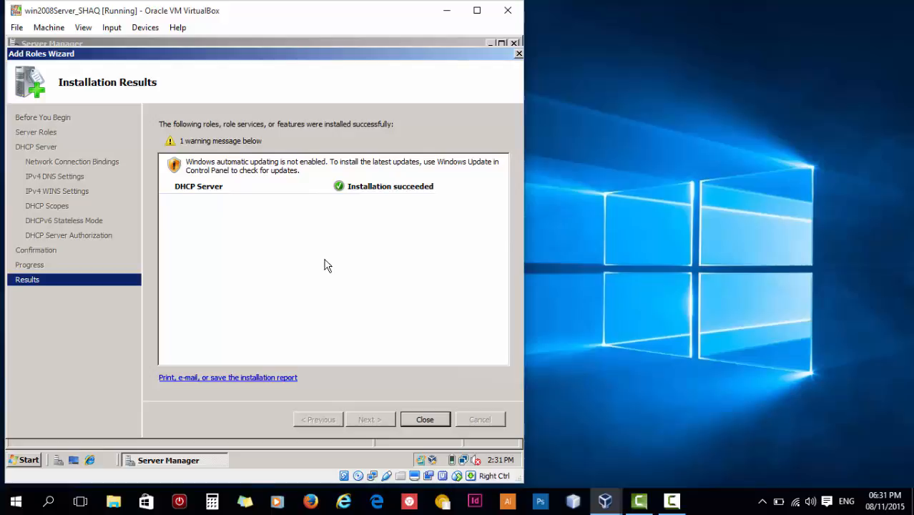
pyautogui.click(429, 425)
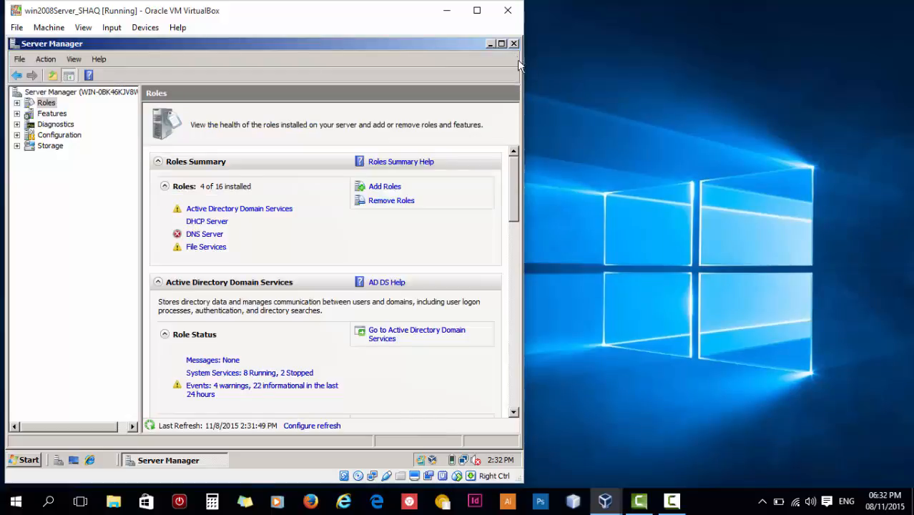
# - Close the Server Manager window to return to the empty server desktop
pyautogui.click(514, 44)
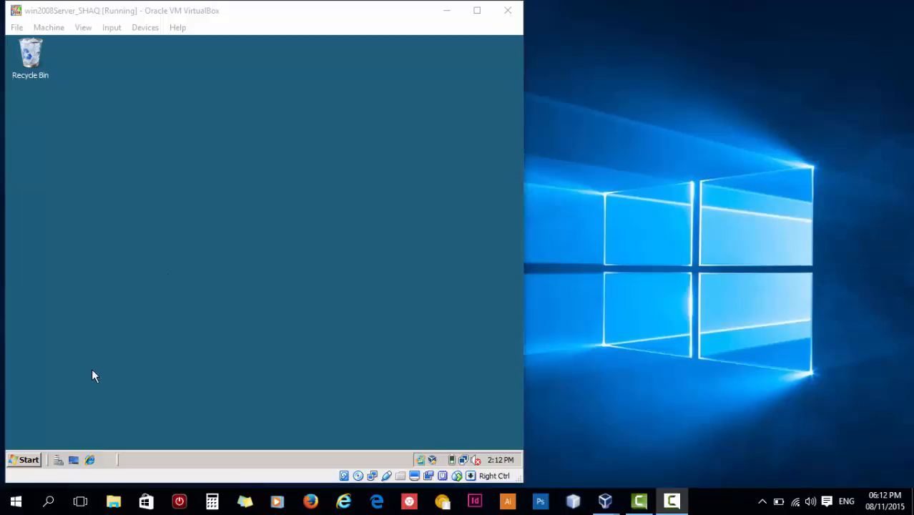
# - Launch the DHCP management console from Administrative Tools
pyautogui.click(28, 458)
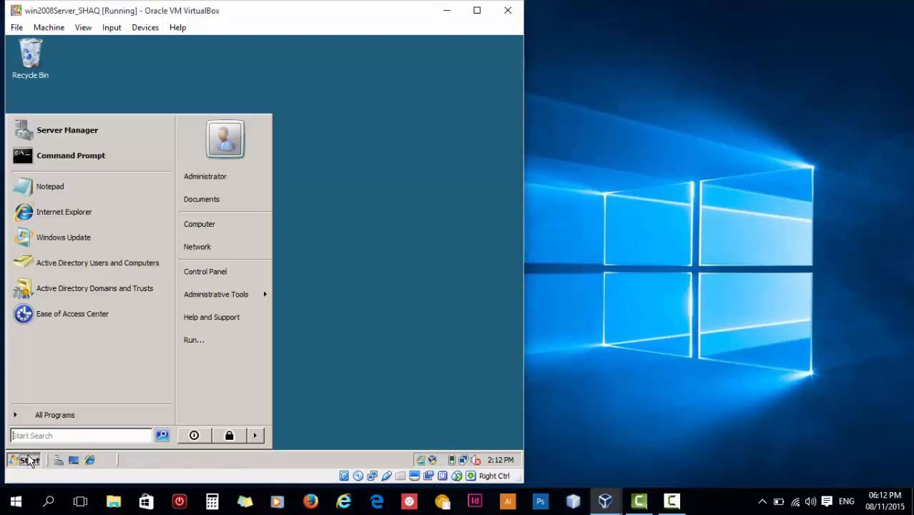
pyautogui.moveTo(222, 293)
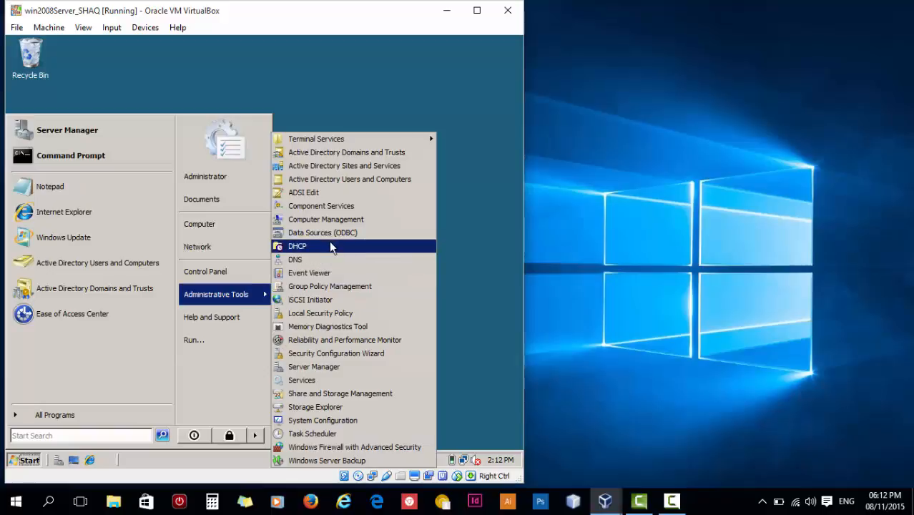
pyautogui.click(349, 246)
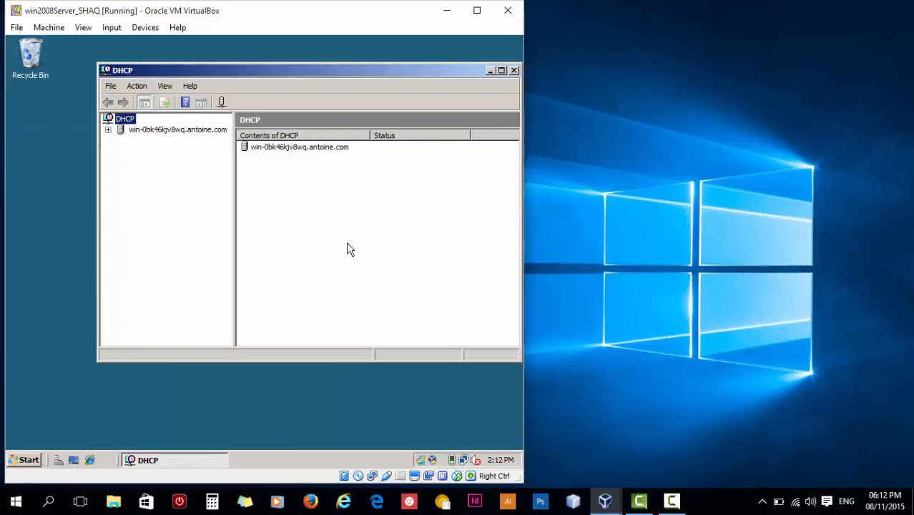
# - Expand the server's IPv4 scope 192.168.0.0 and view its Address Pool and empty Address Leases
pyautogui.click(109, 131)
pyautogui.doubleClick(136, 140)
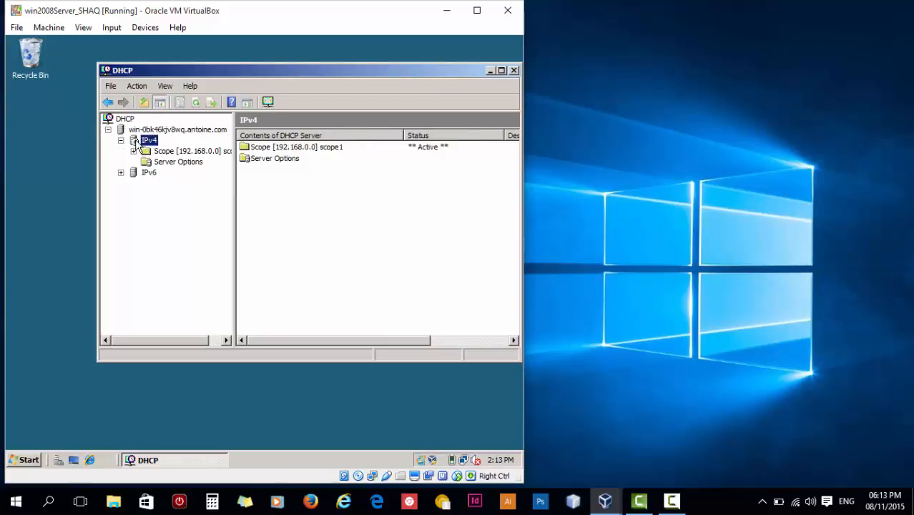
pyautogui.doubleClick(159, 151)
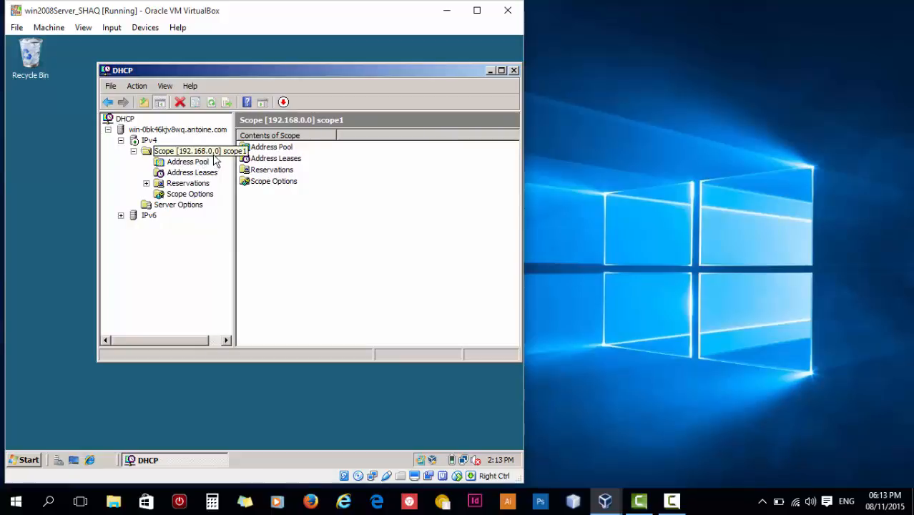
pyautogui.click(186, 164)
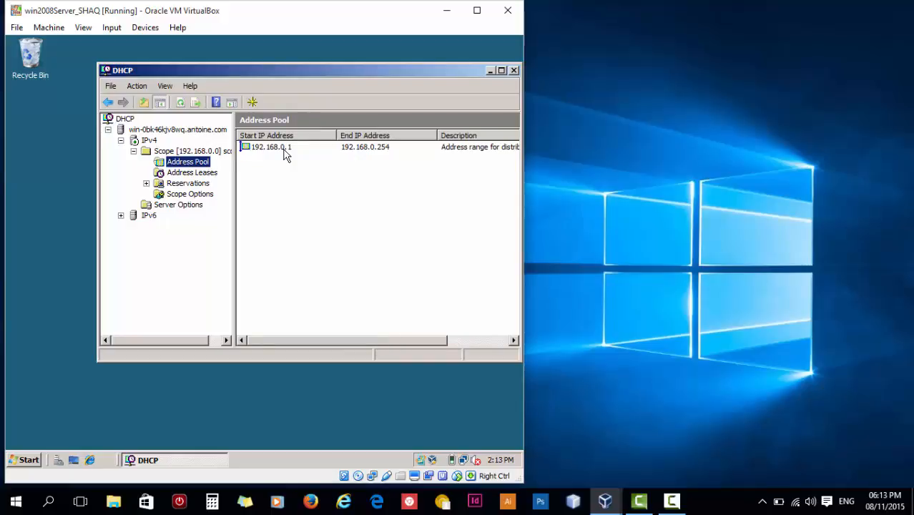
pyautogui.click(194, 174)
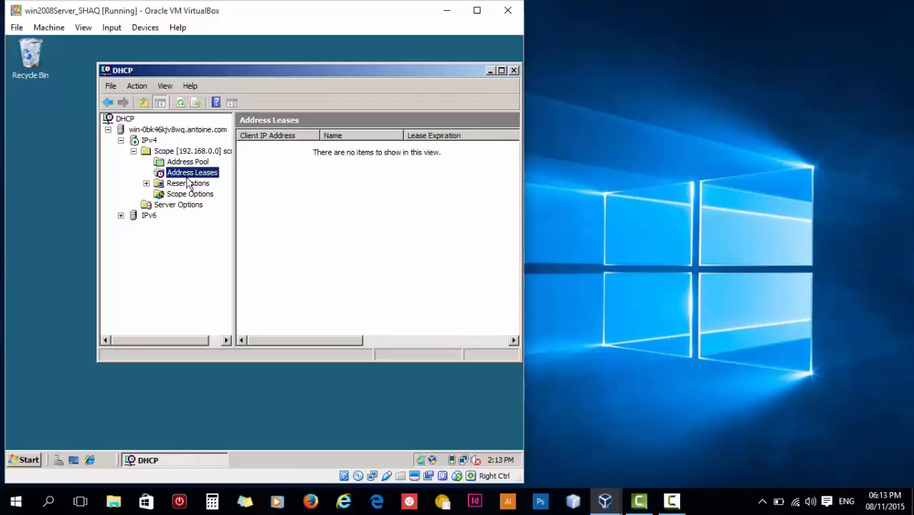
pyautogui.moveTo(386, 77); pyautogui.dragTo(353, 77)
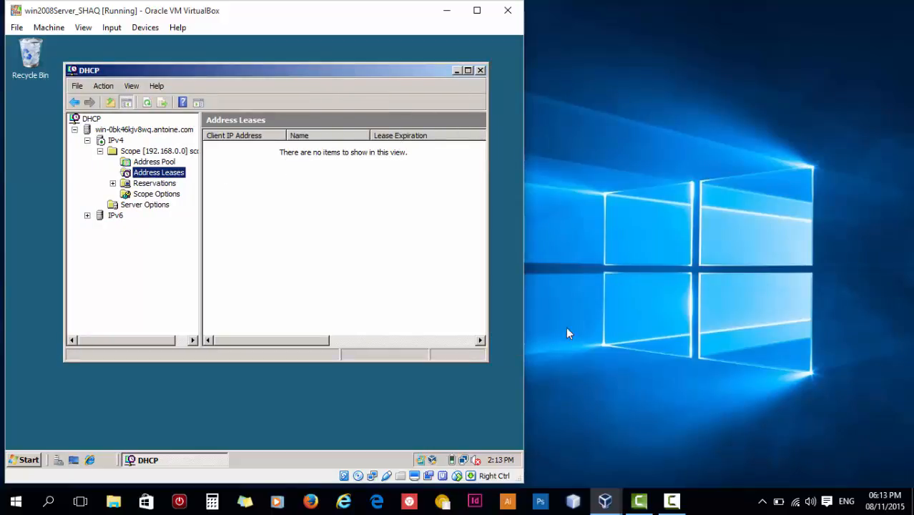
# - Log on to the Windows 7 VM with the account password and postpone Windows activation
pyautogui.moveTo(607, 500)
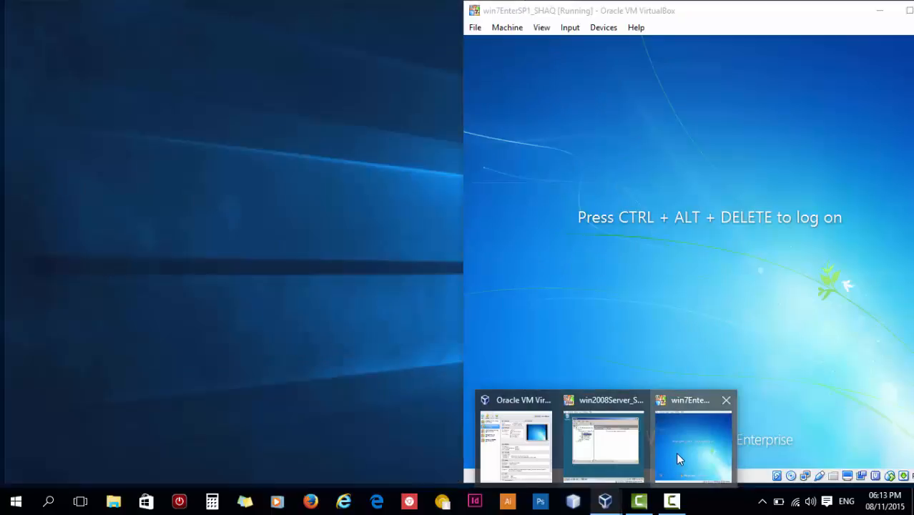
pyautogui.click(676, 452)
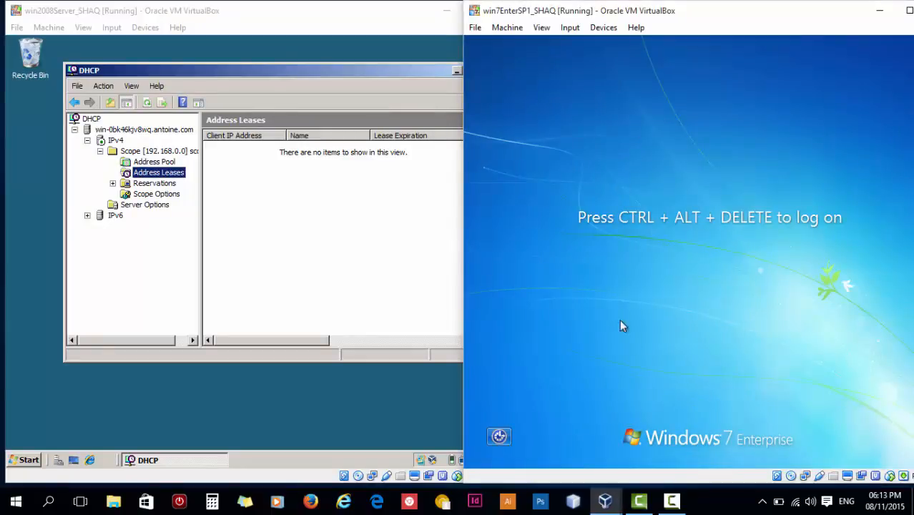
pyautogui.moveTo(688, 19); pyautogui.dragTo(638, 27)
pyautogui.hotkey('ctrl', 'alt', 'Delete')
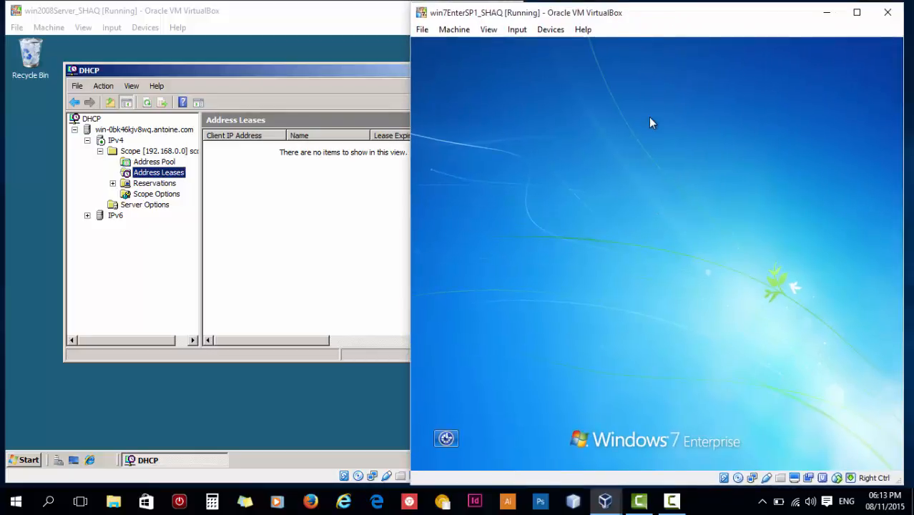
pyautogui.write('Pa')
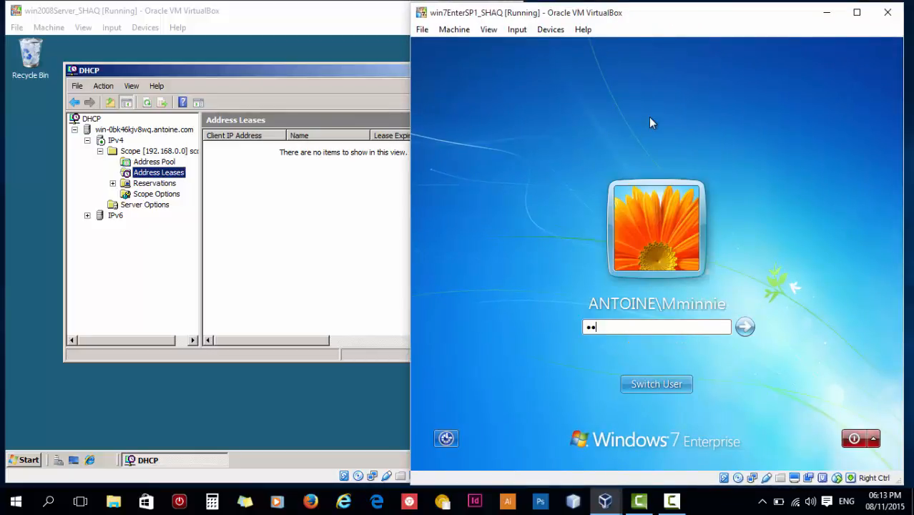
pyautogui.write('$$w0rd')
pyautogui.press('Return')
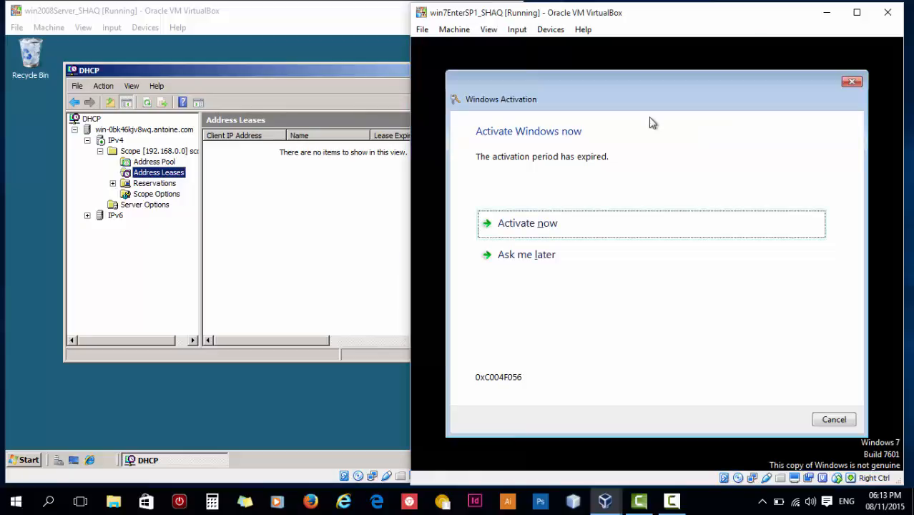
pyautogui.click(604, 256)
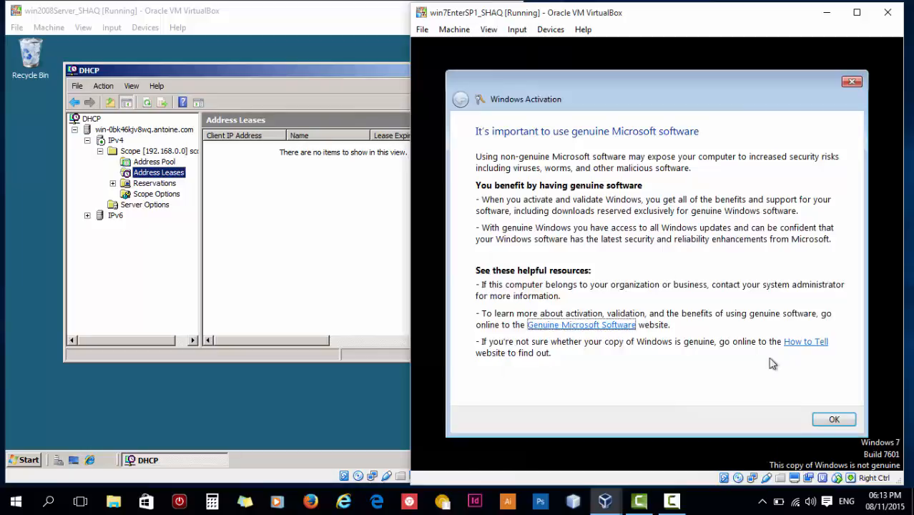
pyautogui.click(833, 420)
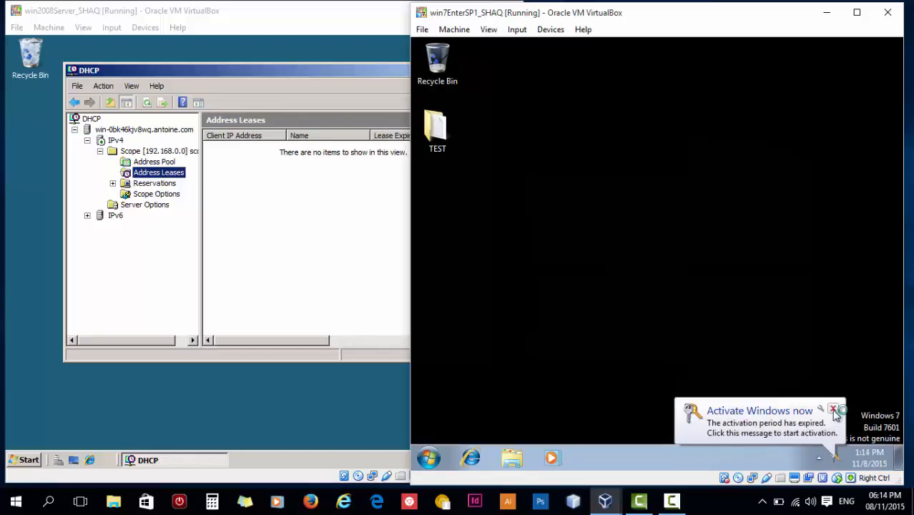
# - Dismiss the activation reminder and open the adapter list via Network and Sharing Center
pyautogui.click(834, 409)
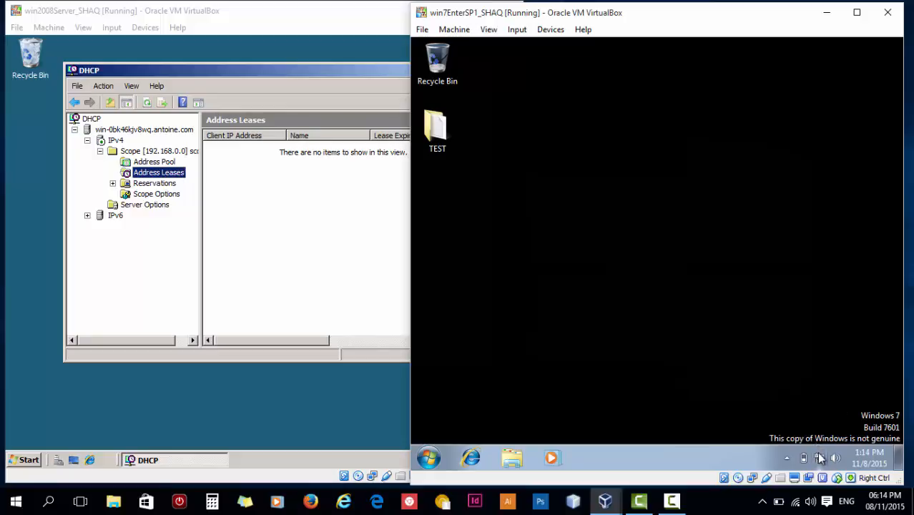
pyautogui.click(820, 458)
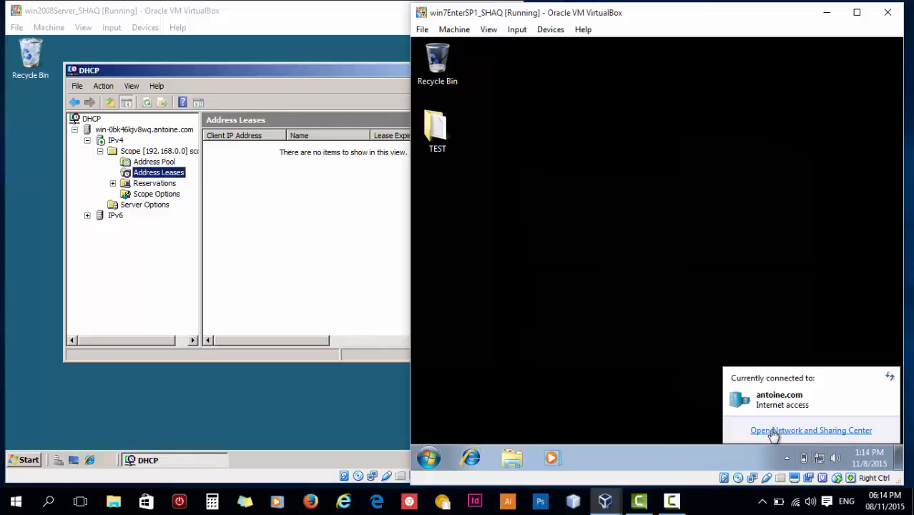
pyautogui.click(800, 431)
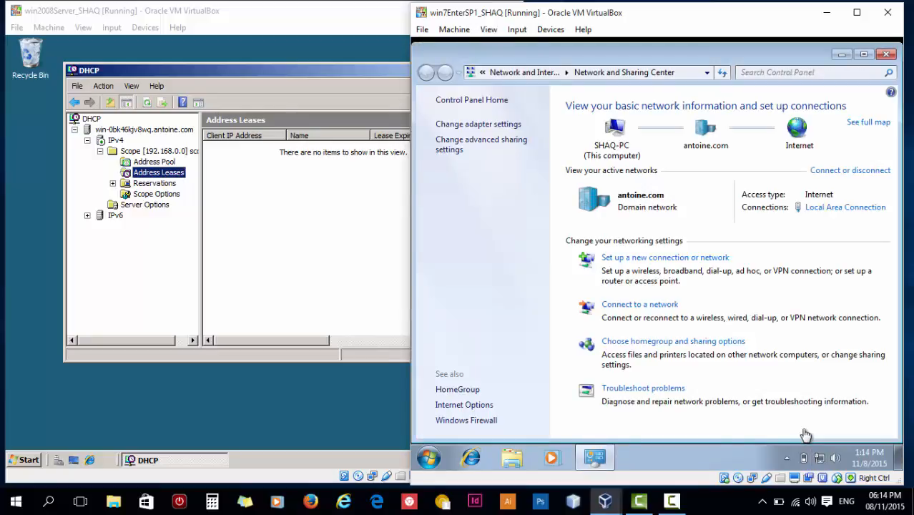
pyautogui.click(512, 126)
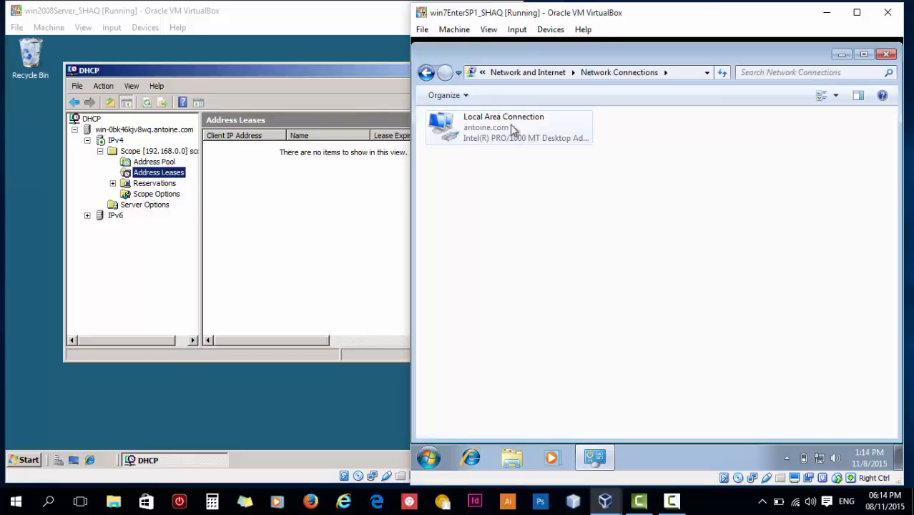
# - Open Local Area Connection properties, authorising as Administrator with the admin password
pyautogui.click(522, 127)
pyautogui.rightClick(522, 127)
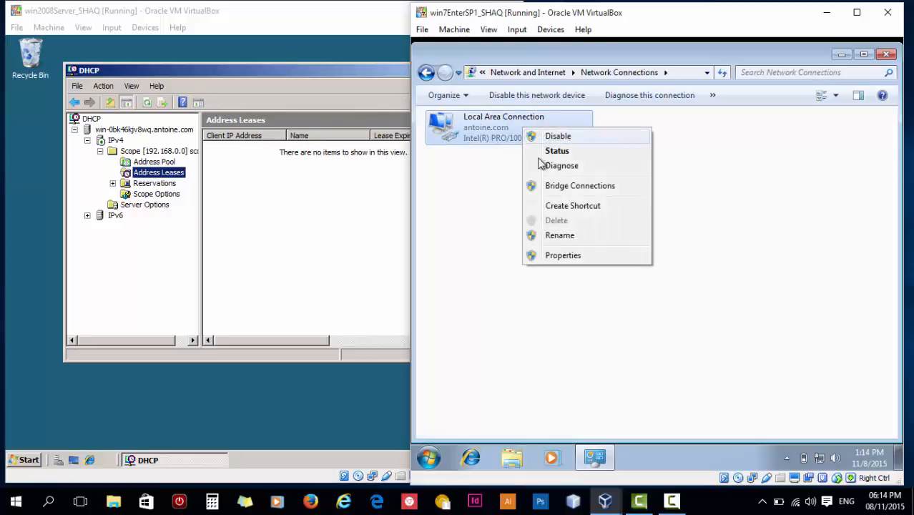
pyautogui.click(615, 258)
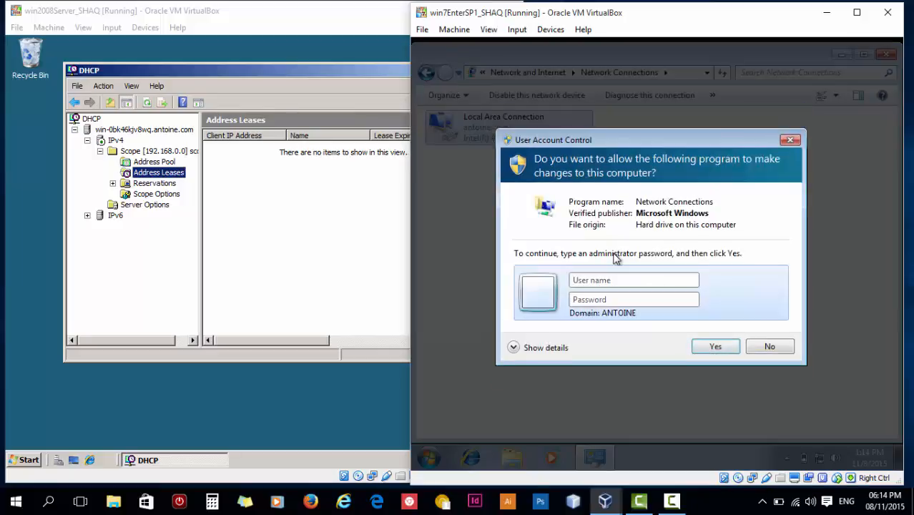
pyautogui.write('A')
pyautogui.press('capslock')
pyautogui.write('dministrator')
pyautogui.press('Tab')
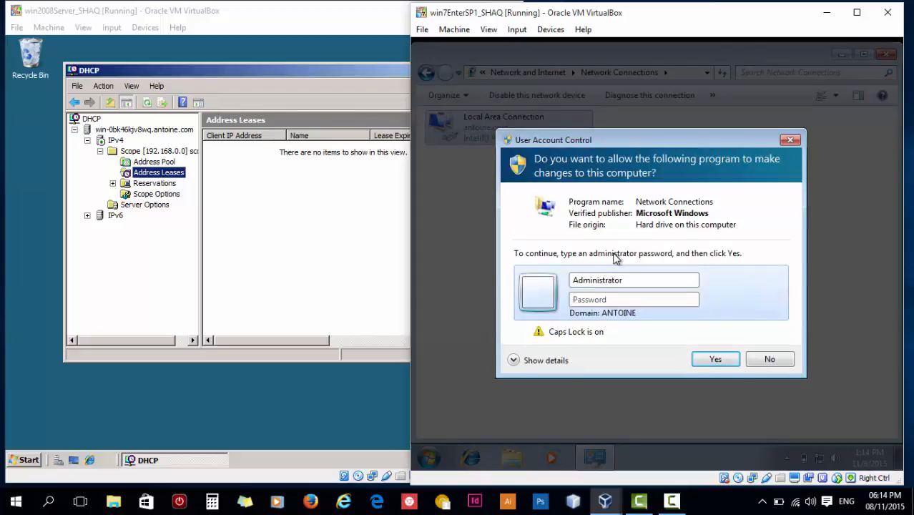
pyautogui.write('*********')
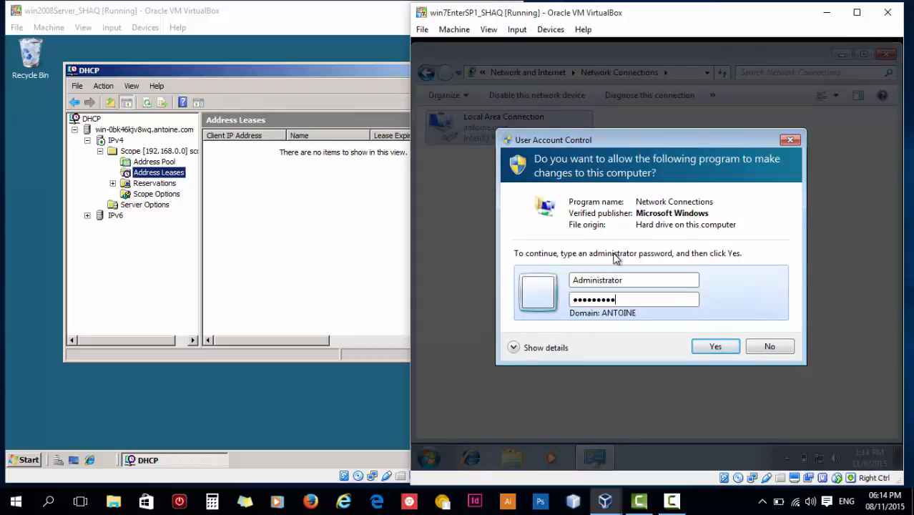
pyautogui.click(714, 347)
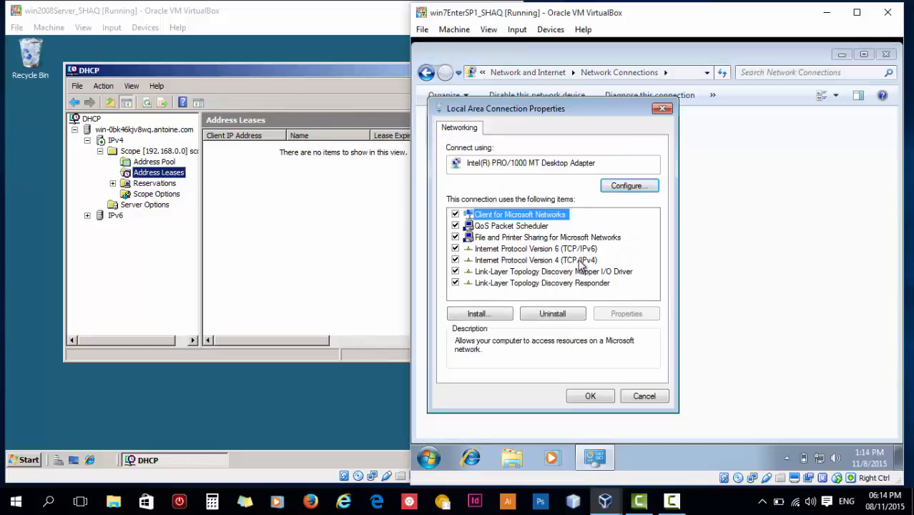
# - Set TCP/IPv4 to obtain the IP address and DNS server automatically, then close the properties
pyautogui.click(581, 262)
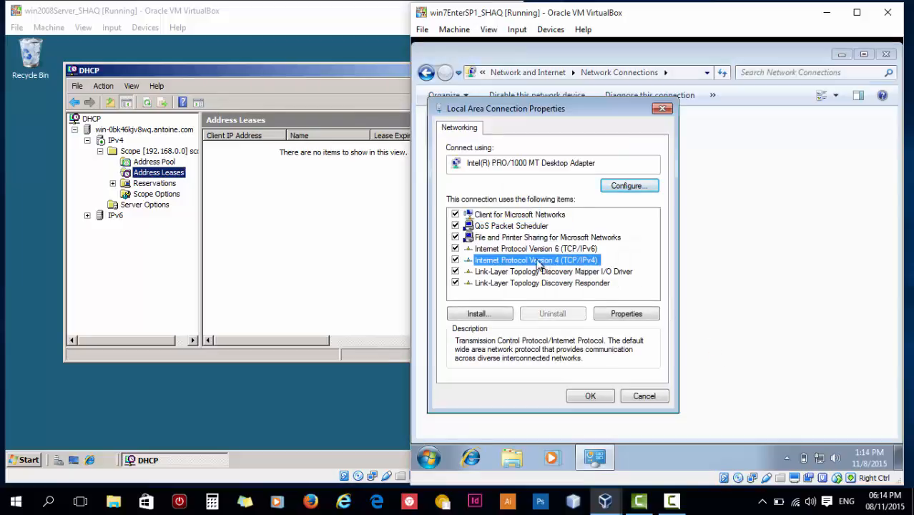
pyautogui.click(634, 316)
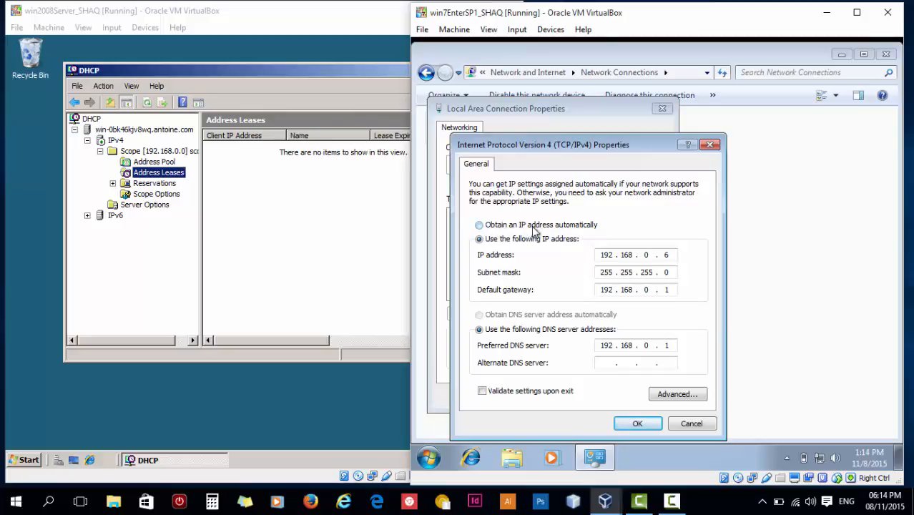
pyautogui.click(479, 225)
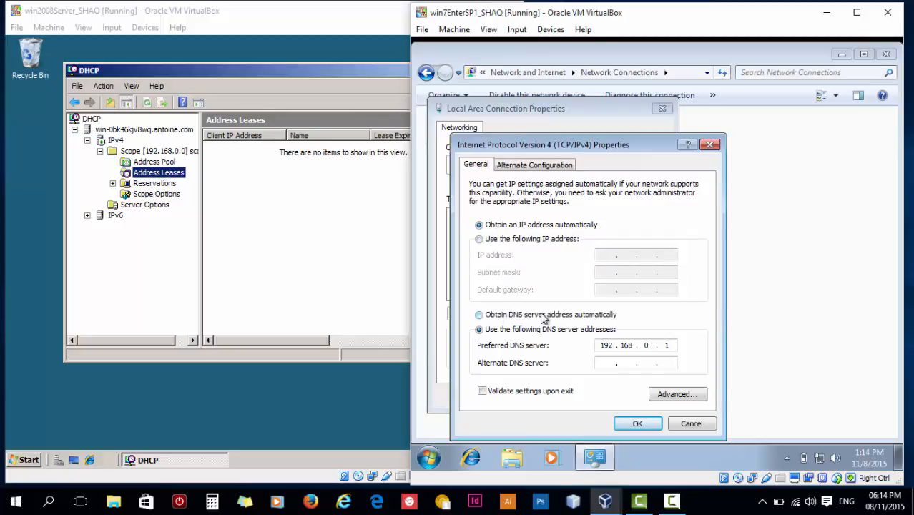
pyautogui.click(506, 316)
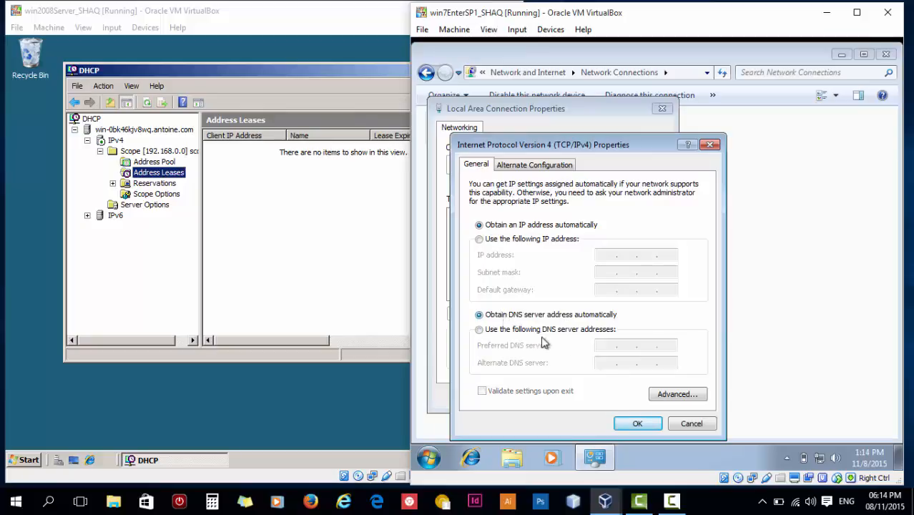
pyautogui.click(651, 426)
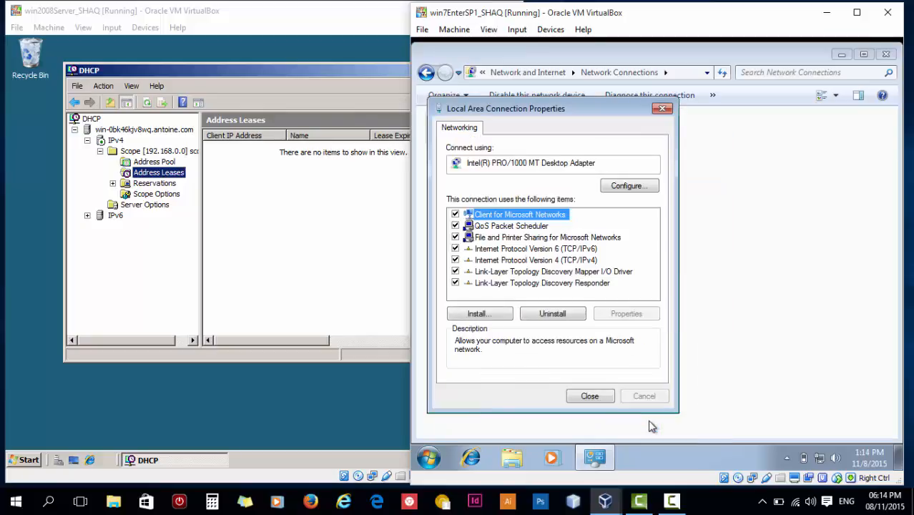
pyautogui.click(600, 402)
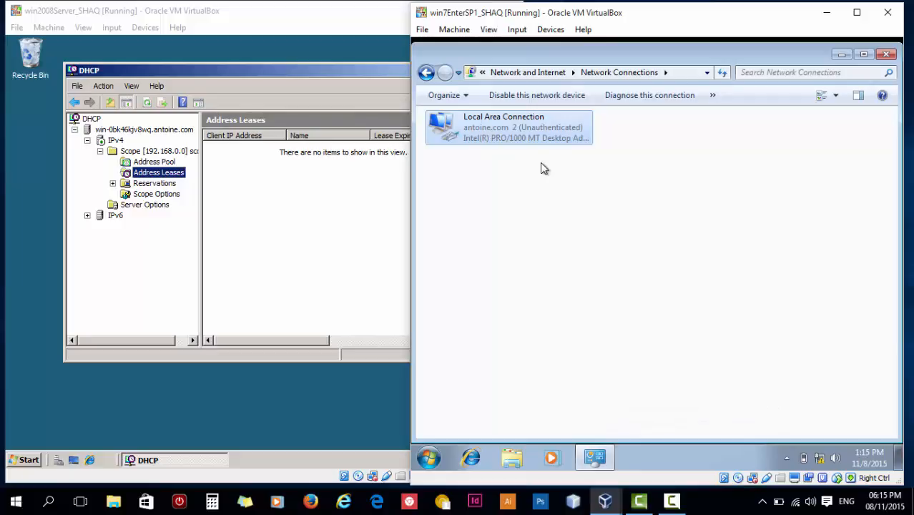
pyautogui.click(547, 184)
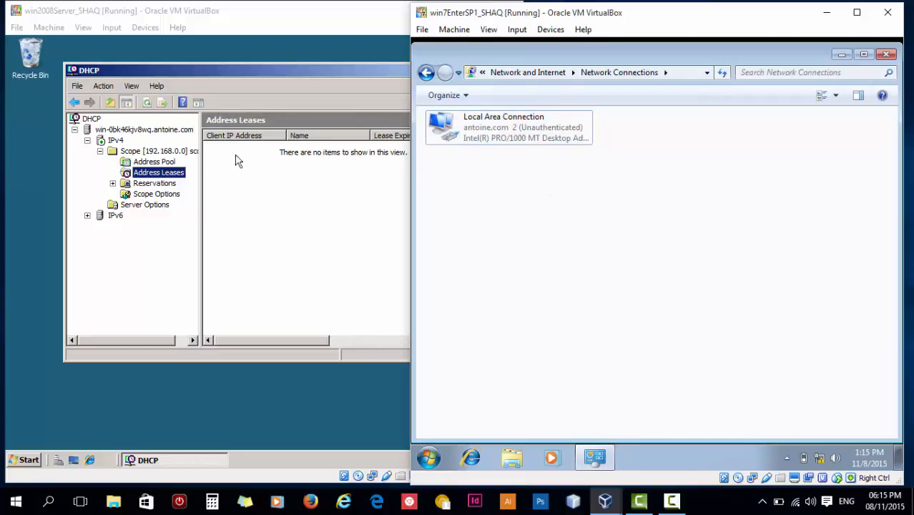
# - Refresh scope1's Address Leases to reveal the 192.168.0.2 lease for SHAQ-PC.antoine.com
pyautogui.click(161, 164)
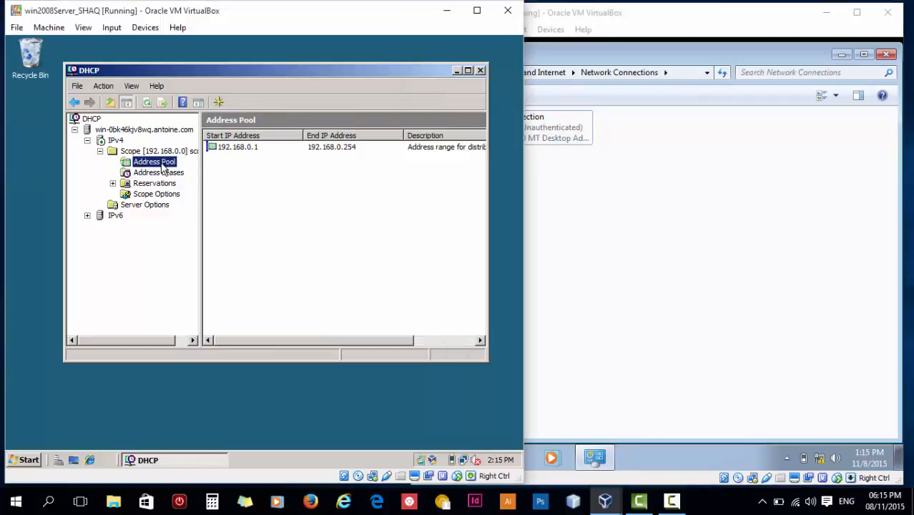
pyautogui.click(164, 172)
pyautogui.rightClick(167, 173)
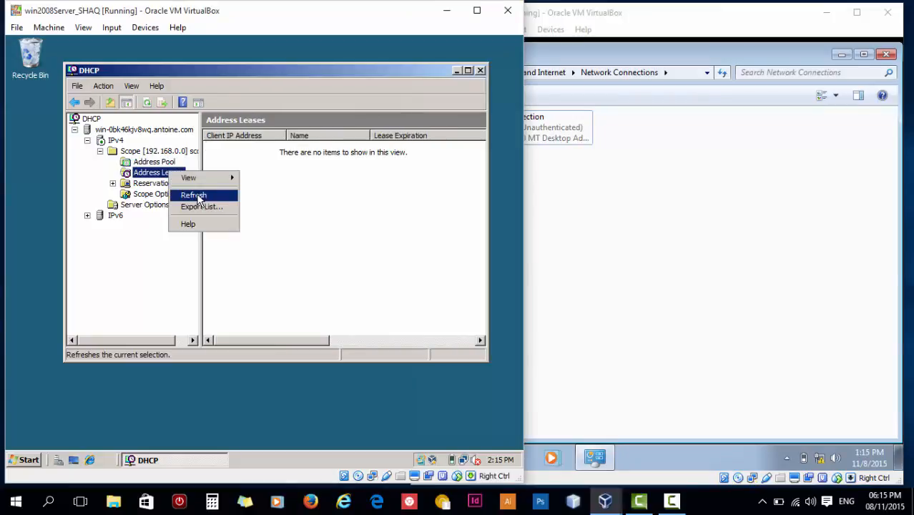
pyautogui.click(194, 196)
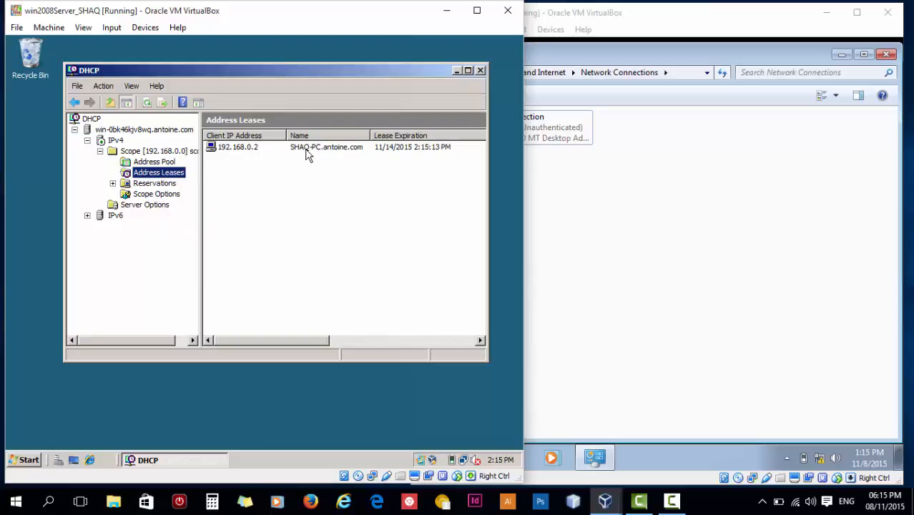
pyautogui.click(255, 154)
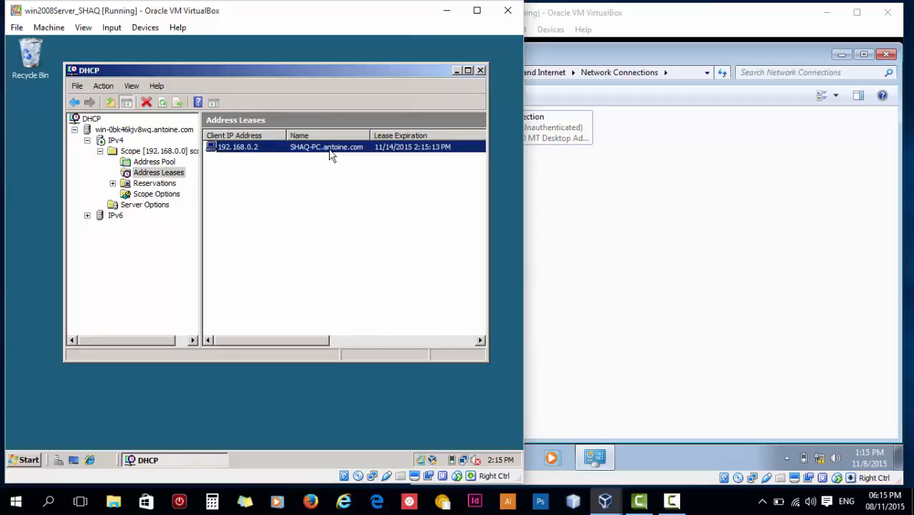
pyautogui.click(649, 183)
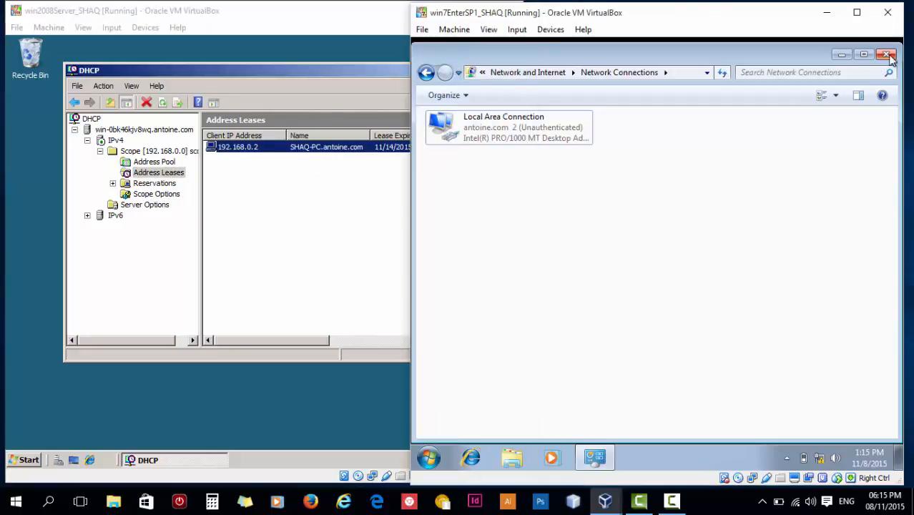
pyautogui.click(325, 163)
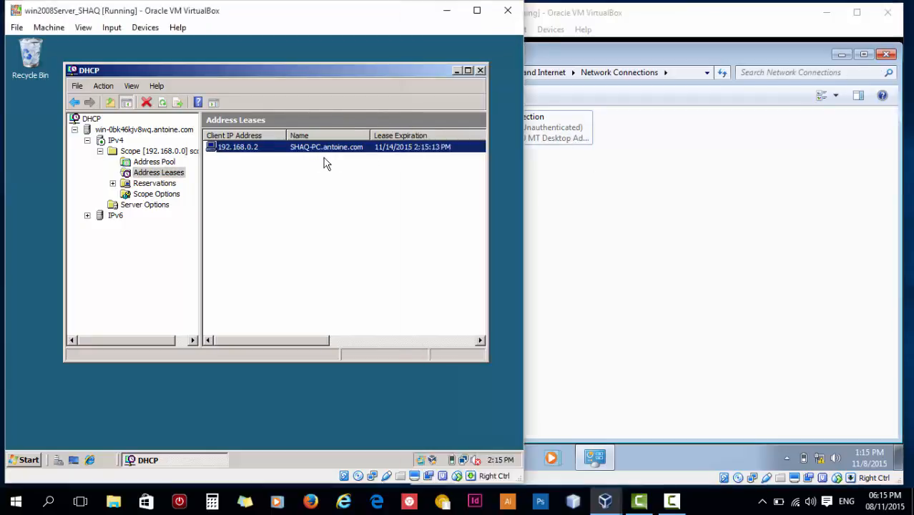
pyautogui.click(323, 163)
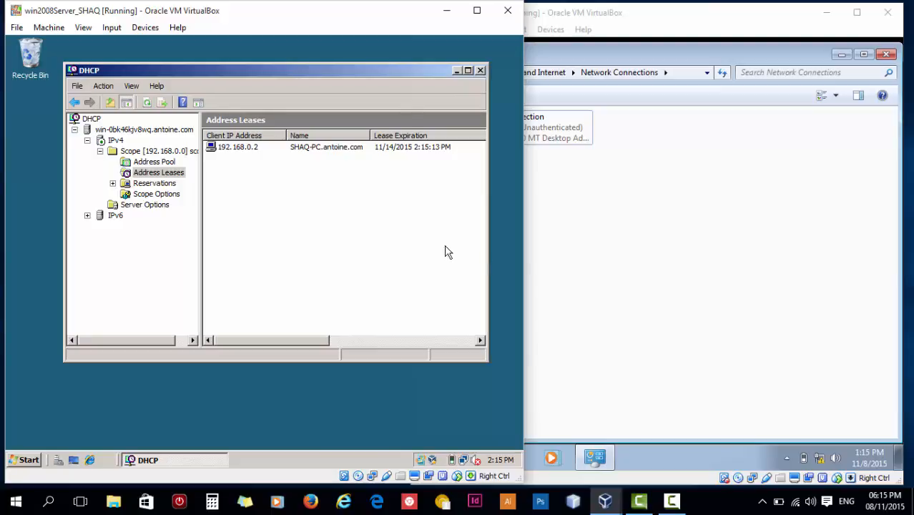
pyautogui.click(716, 504)
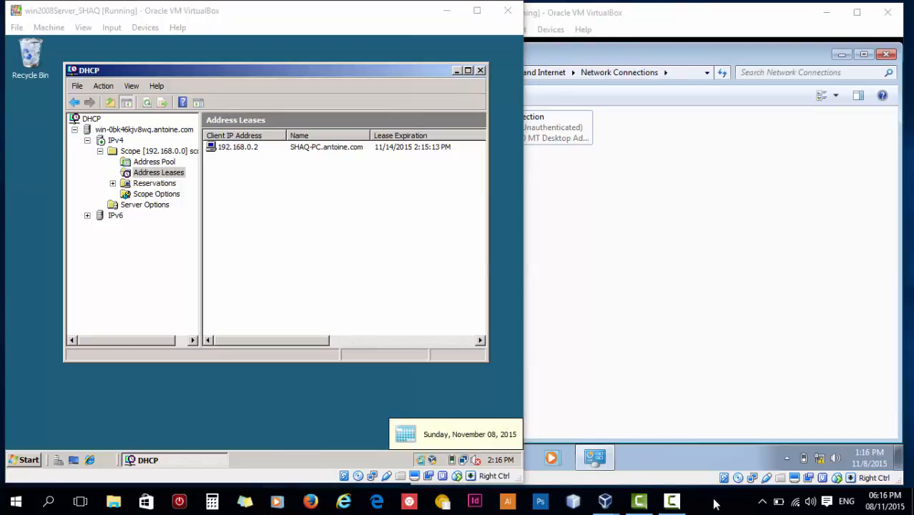